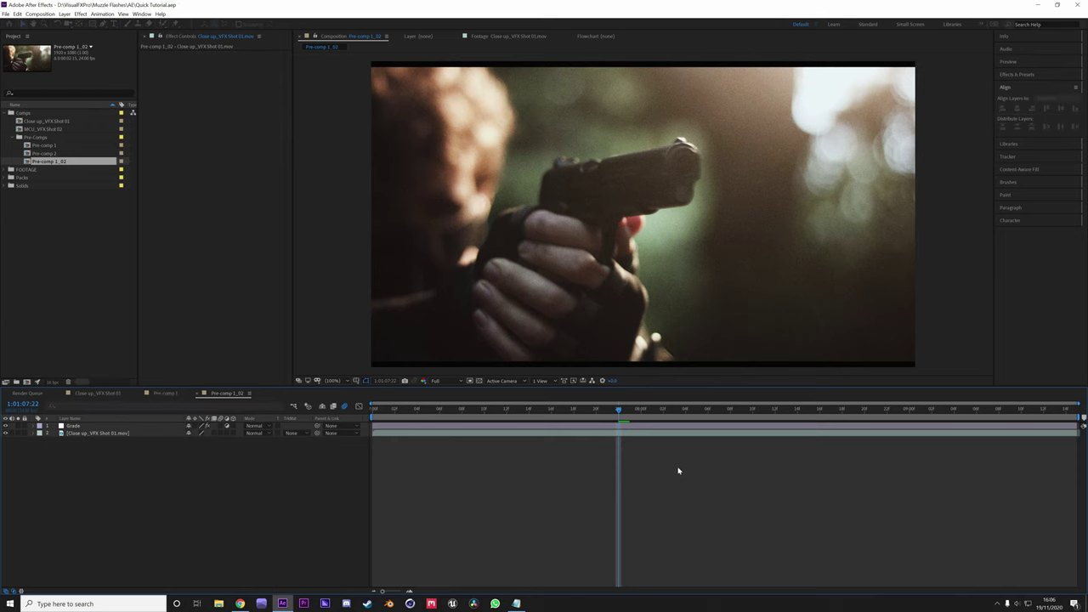
Step: Play the pistol close-up from the start of the composition to review the recoil
key("Home")
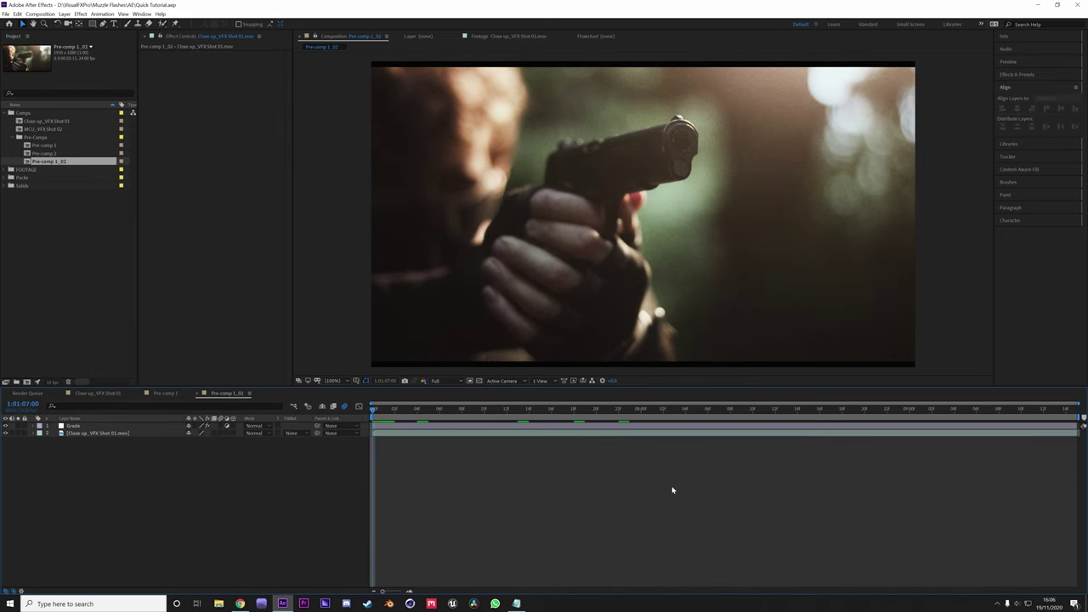
key("space")
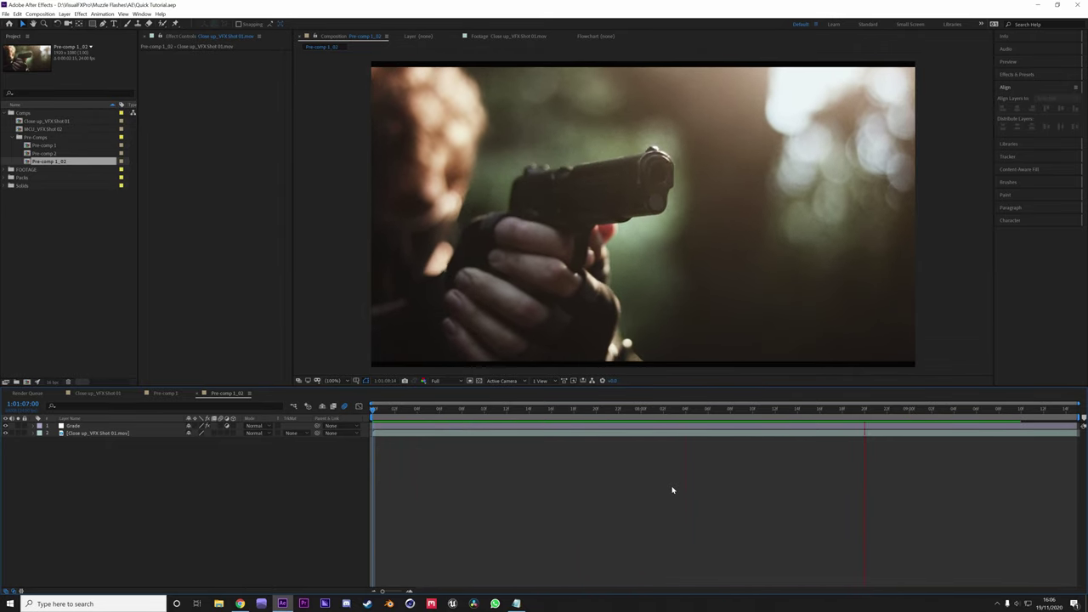
left_click(633, 408)
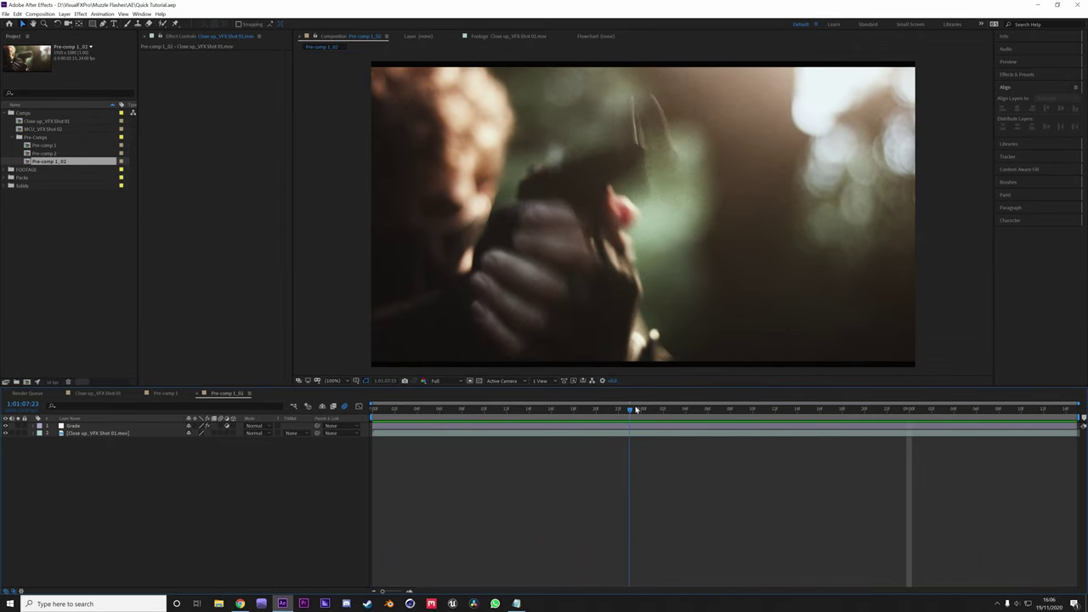
Step: Split the close-up footage layer at the recoil around 1:01:07:22, cut out a frame, close the gap and preview the jump
left_click_drag(636, 409, 619, 410)
left_click(621, 434)
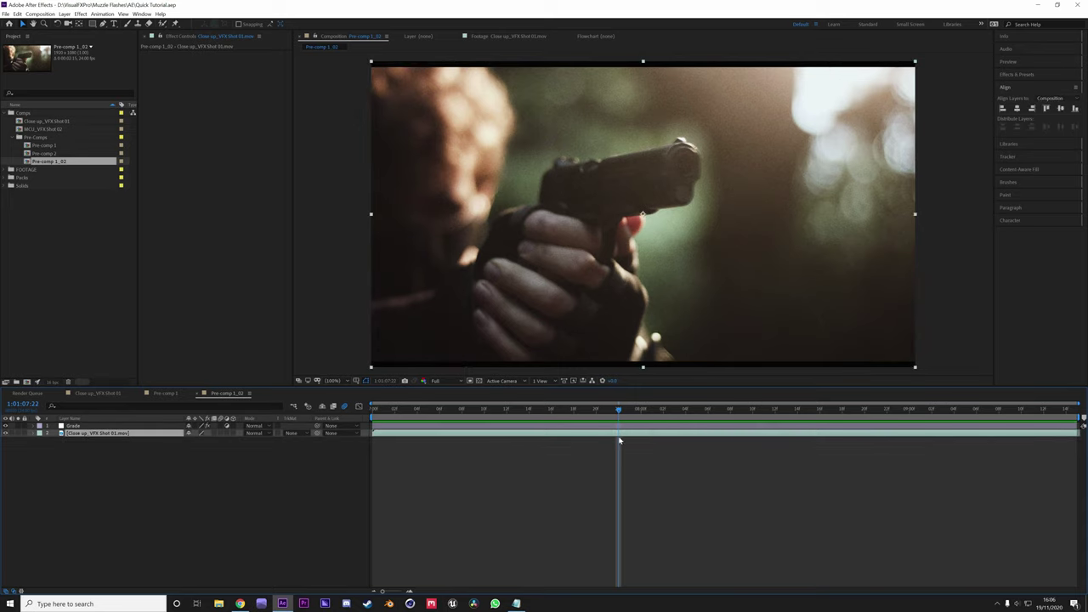
key("ctrl+shift+d")
key("Page_Down")
key("Page_Down")
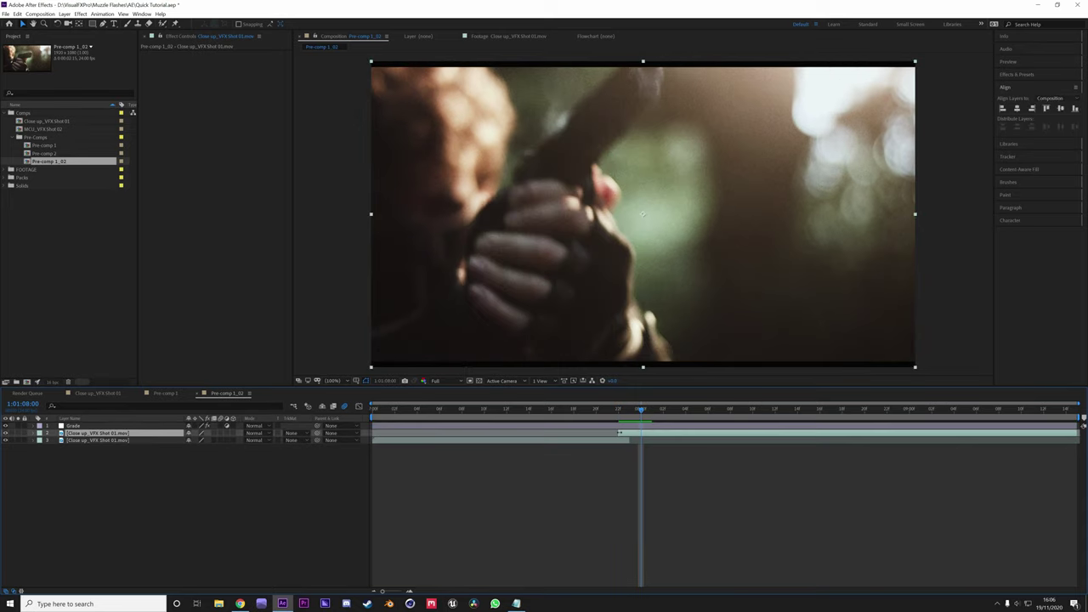
left_click_drag(654, 435, 643, 435)
left_click(576, 411)
key("space")
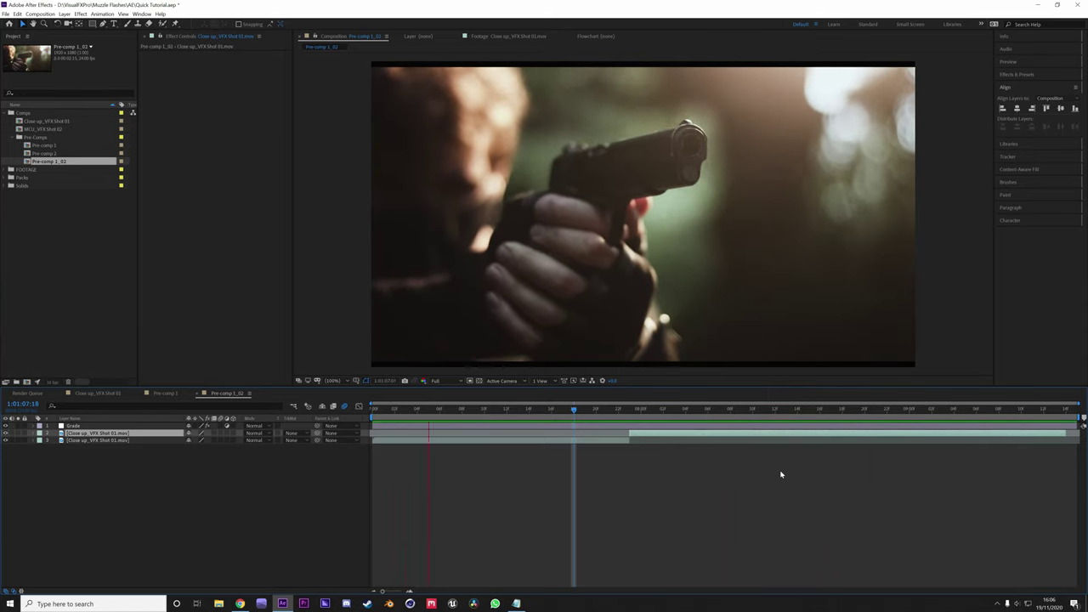
Step: Split the footage again at 1:01:08:00, drop another frame, close the gap and end the work area with the footage
left_click_drag(629, 412, 640, 414)
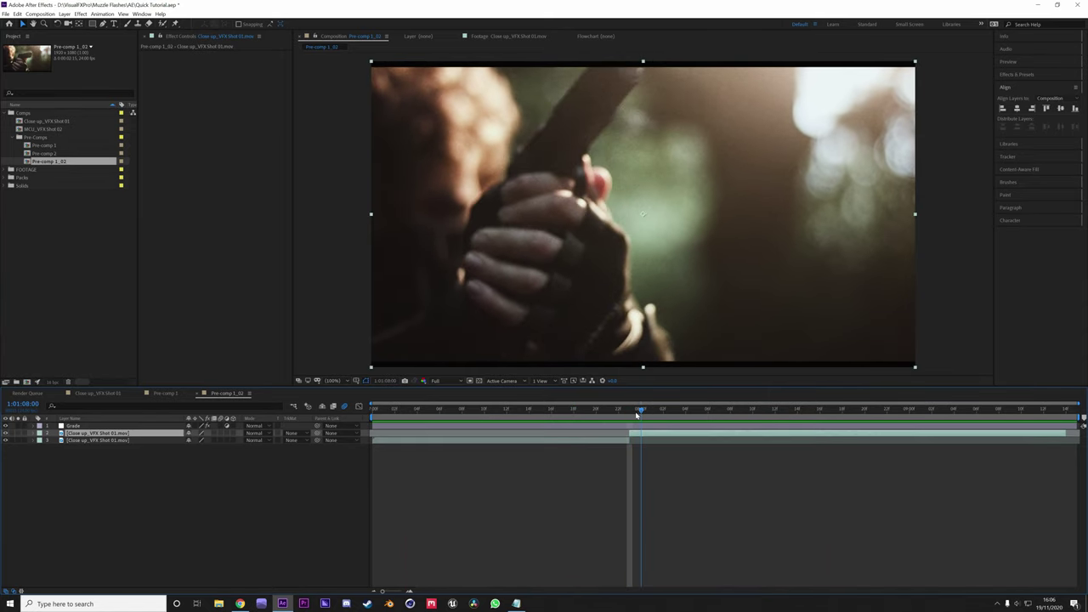
key("ctrl+shift+d")
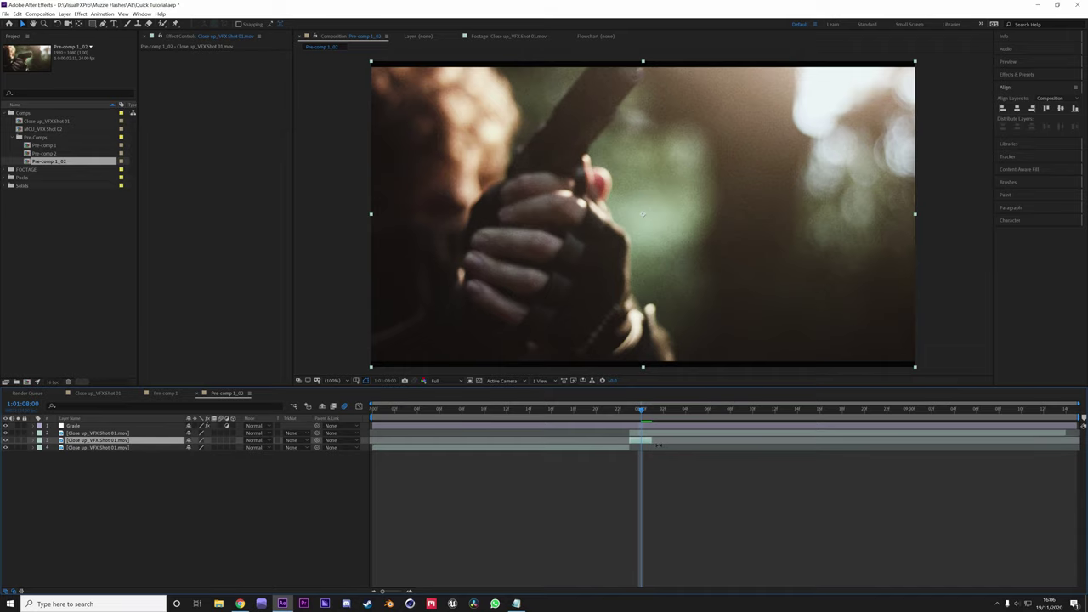
left_click_drag(646, 442, 641, 441)
left_click_drag(630, 432, 647, 435)
key("F2")
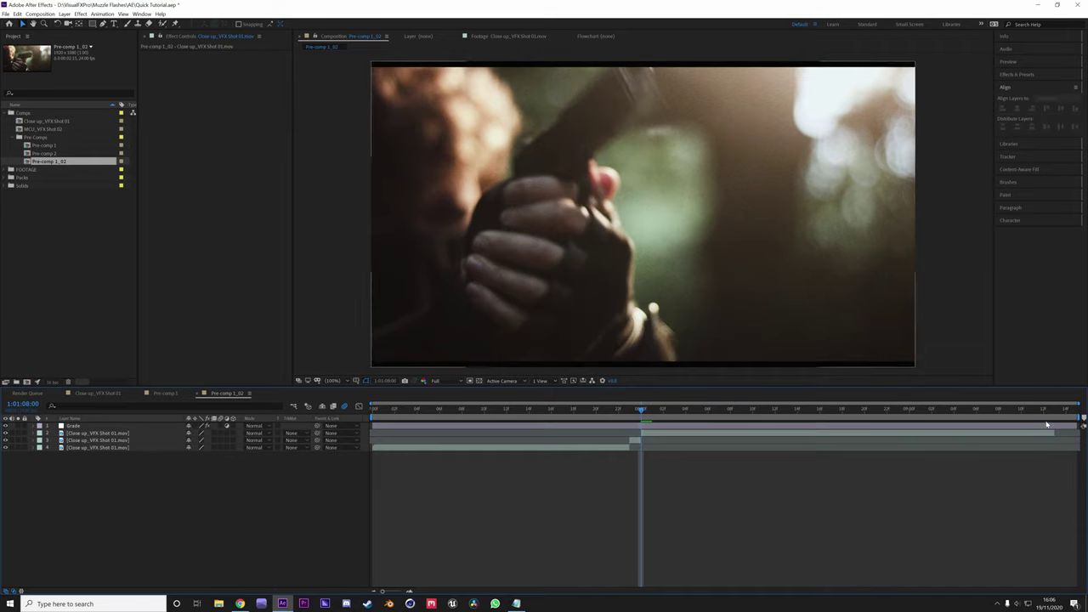
left_click(1047, 412)
key("space")
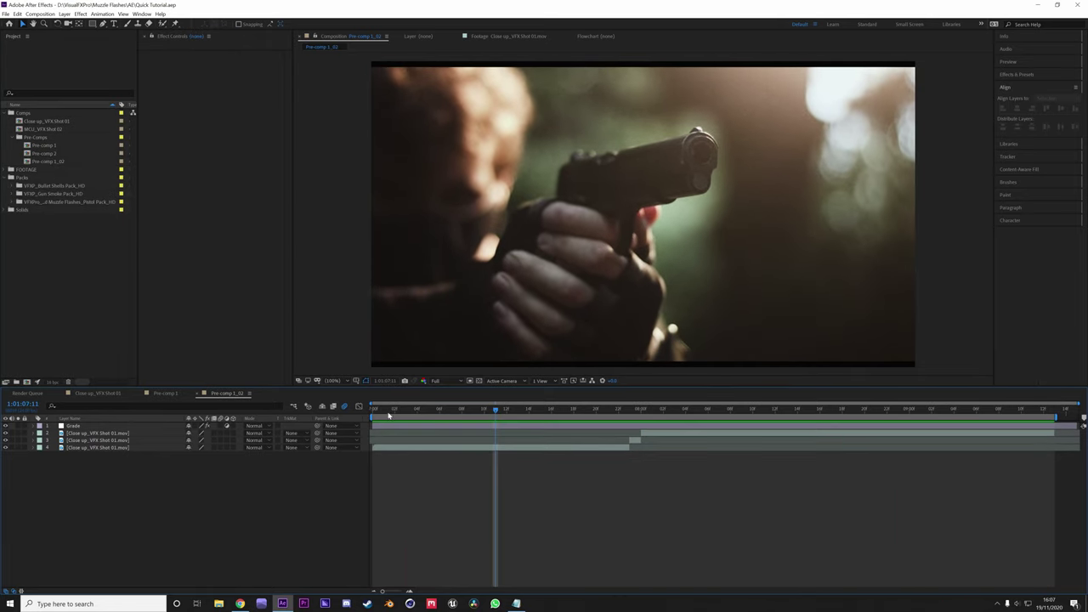
Step: Browse the Angled, Front and Side folders of the muzzle flash pack for a flash matching the pistol's angle
left_click(375, 412)
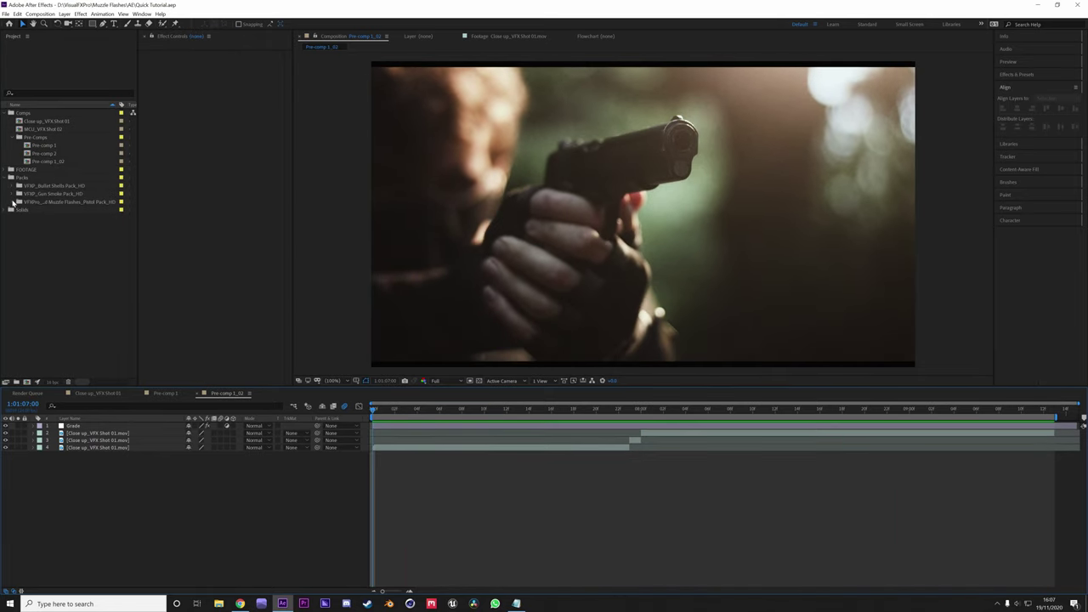
left_click(14, 201)
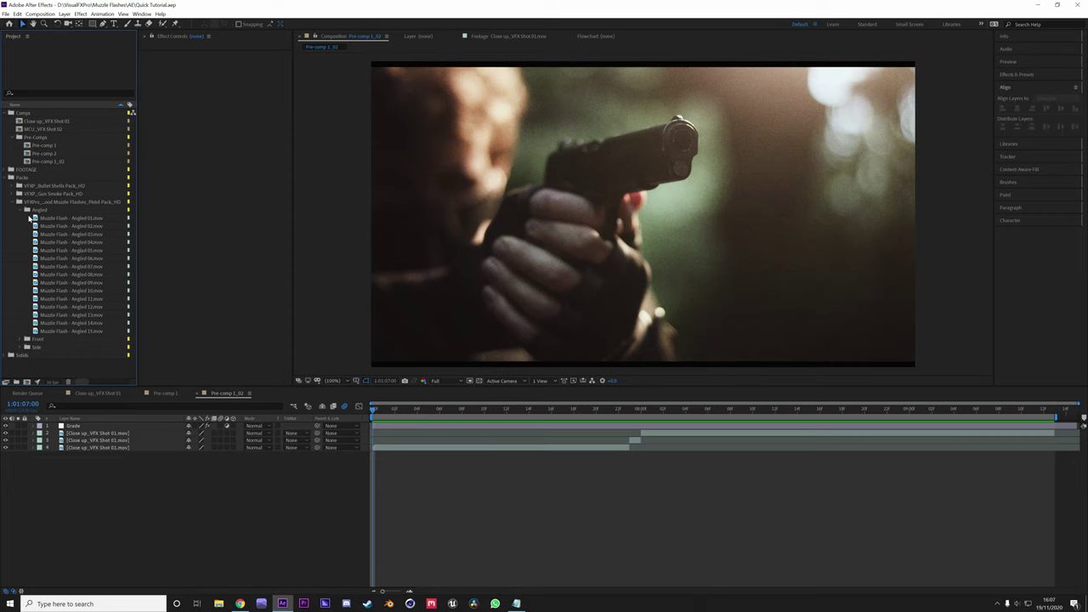
left_click(22, 340)
scroll(57, 293, "down", 3)
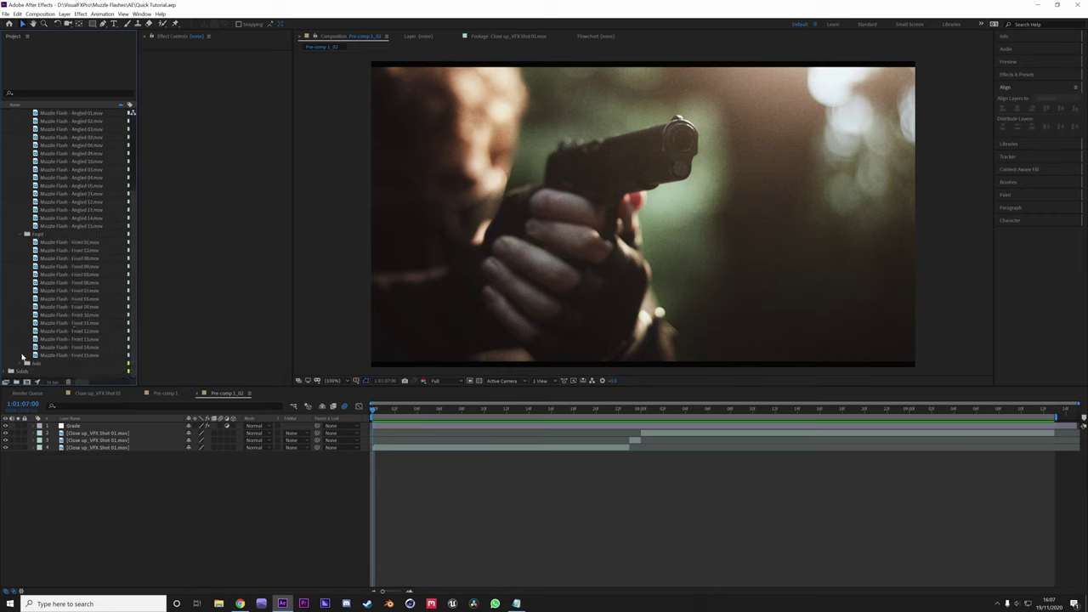
left_click(25, 362)
scroll(94, 323, "down", 3)
scroll(25, 229, "up", 4)
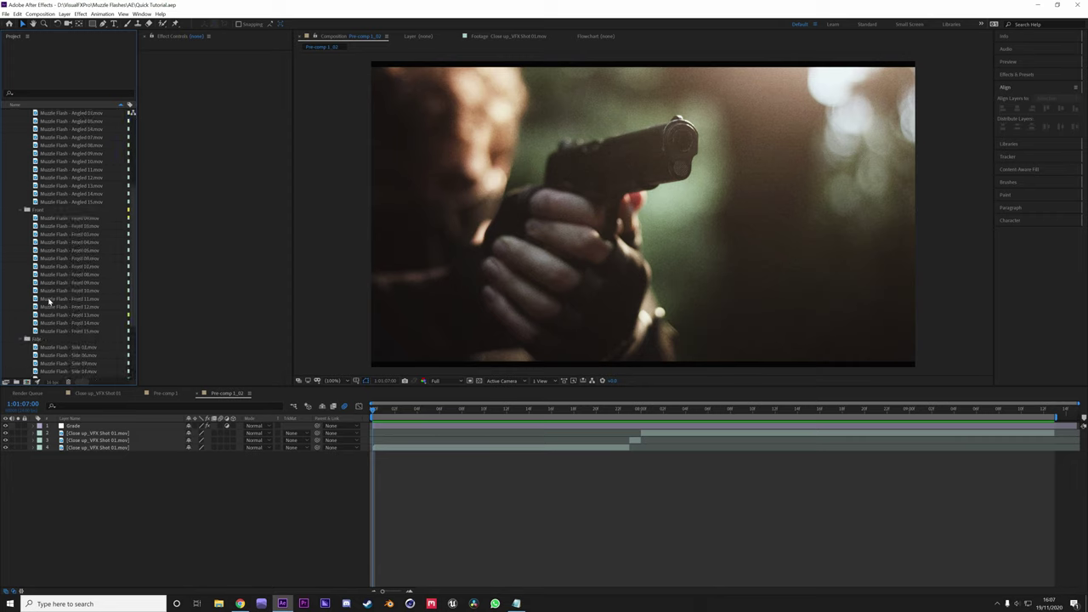
scroll(64, 200, "up", 3)
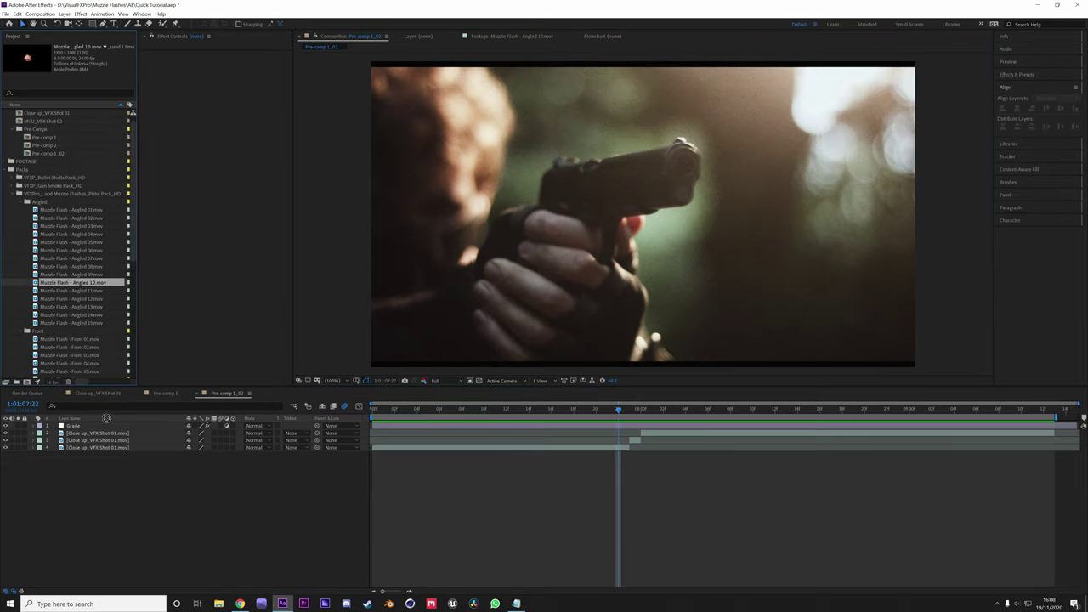
Step: Place Muzzle Flash - Angled 10.mov below Grade at 1:01:07:22, enlarge it and position it in front of the pistol's muzzle
left_click_drag(93, 283, 660, 433)
key("s")
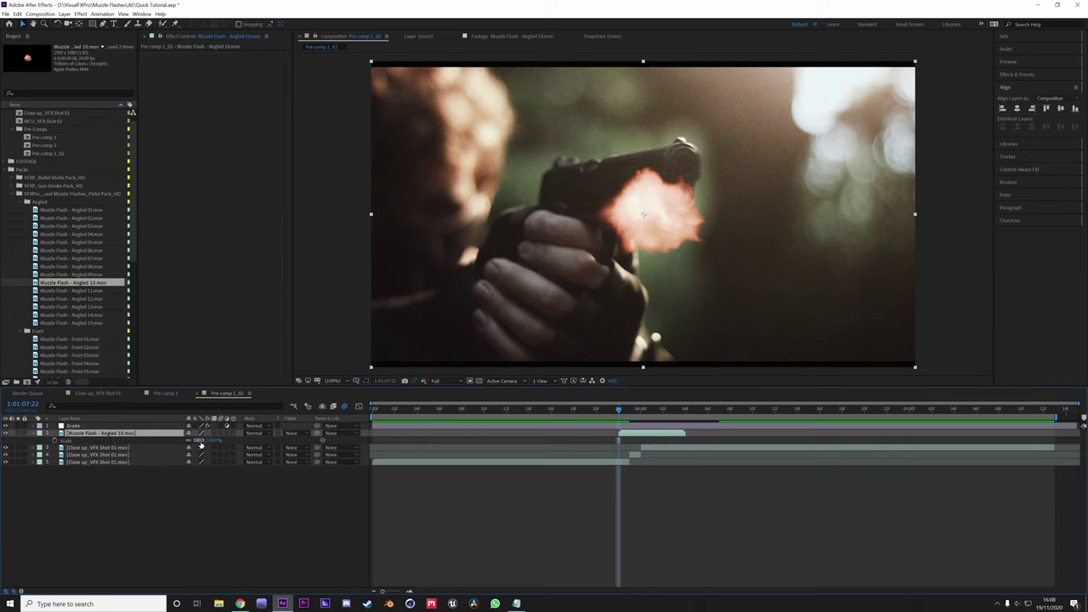
left_click_drag(209, 441, 323, 439)
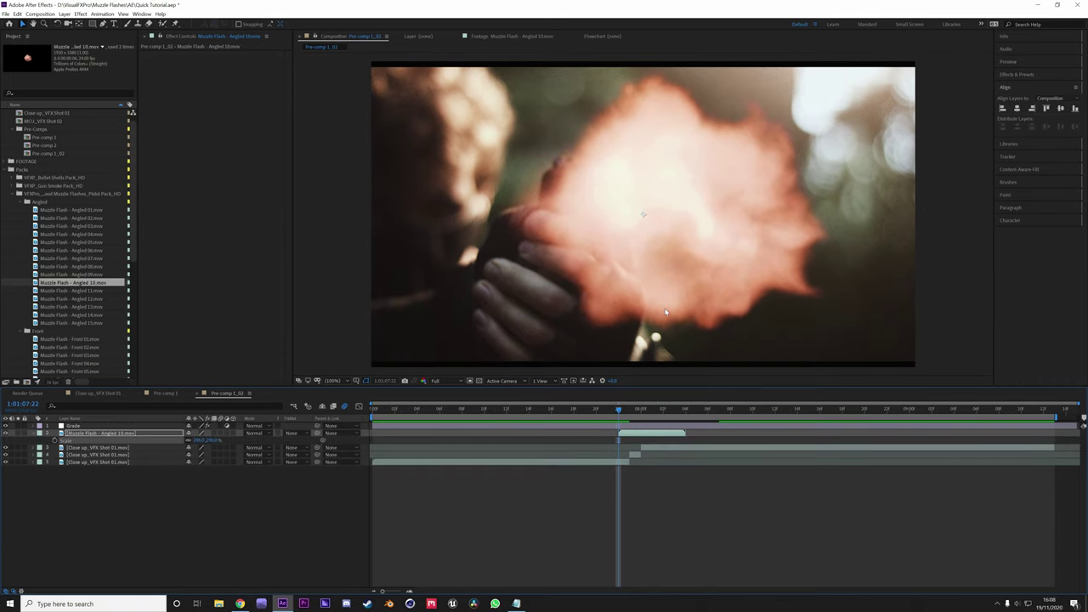
left_click_drag(784, 239, 820, 203)
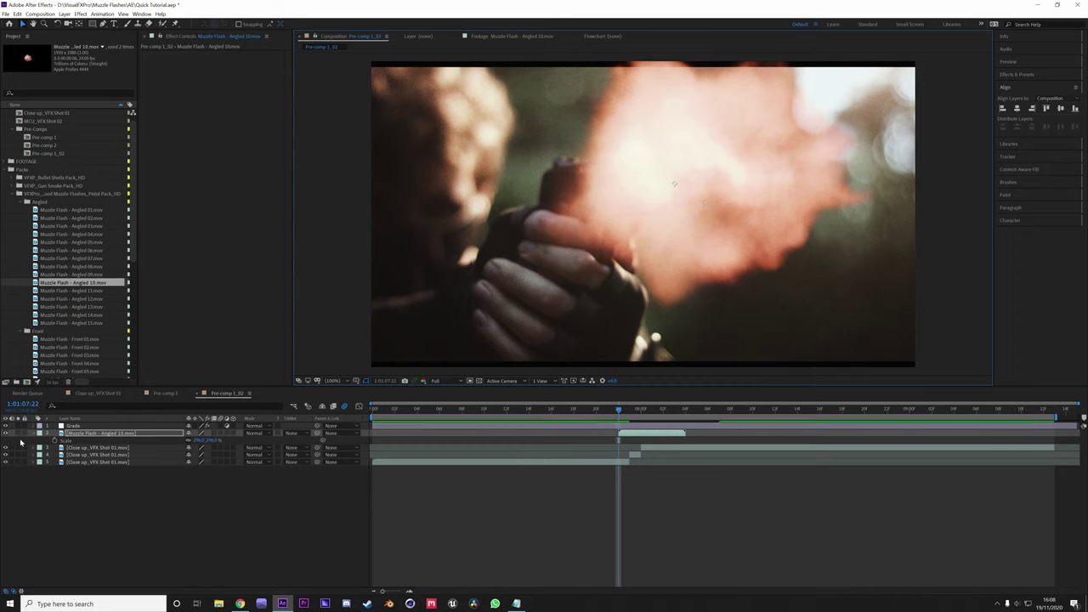
Step: Set the muzzle flash layer's blending mode to Add and apply a glow effect to it
key("s")
left_click(255, 433)
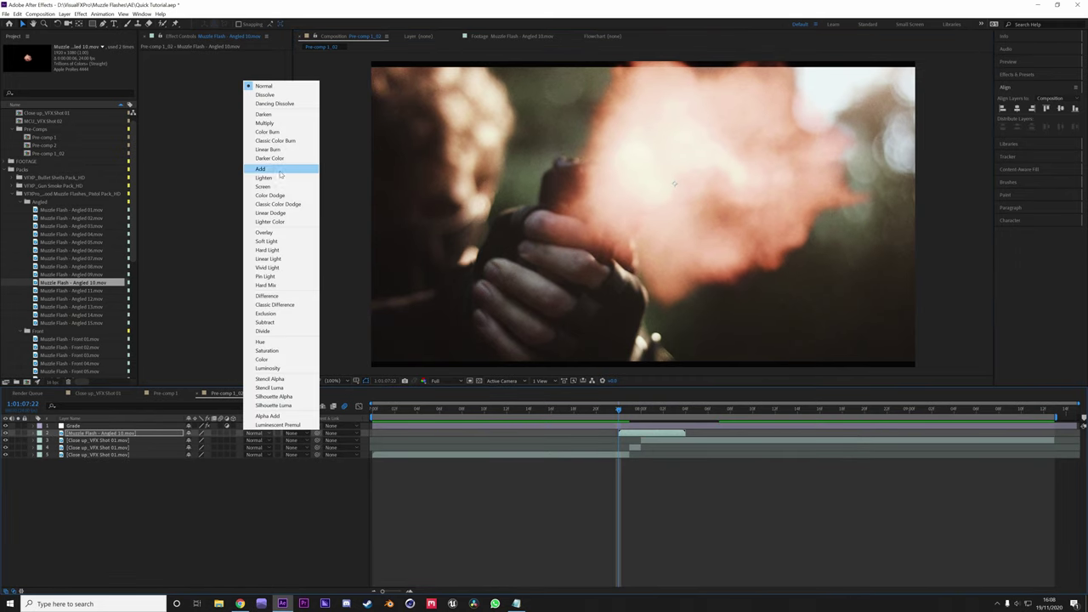
left_click(270, 169)
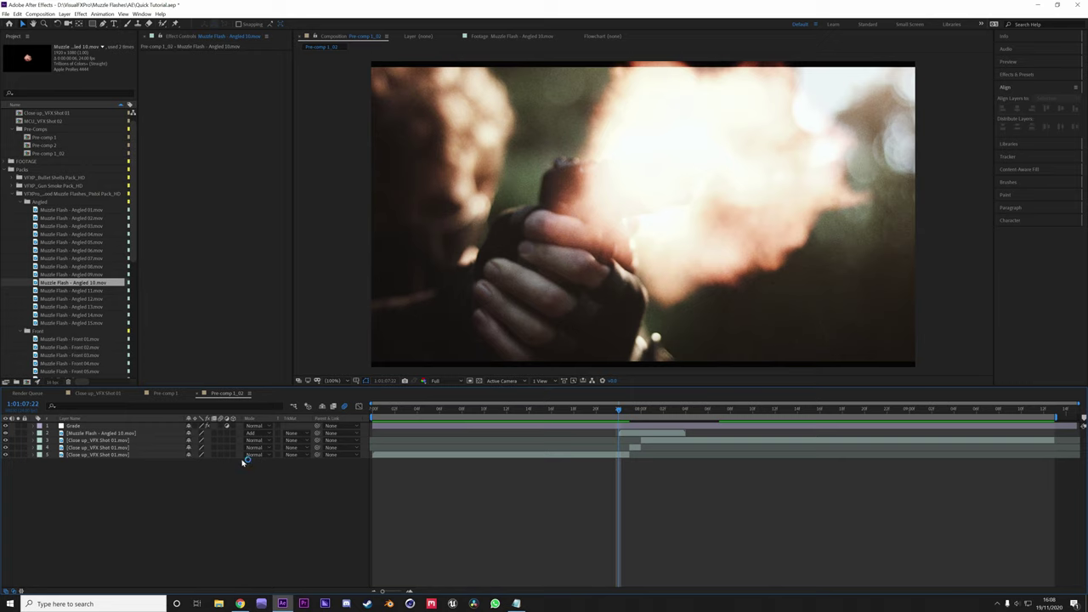
left_click(124, 433)
key("ctrl+space")
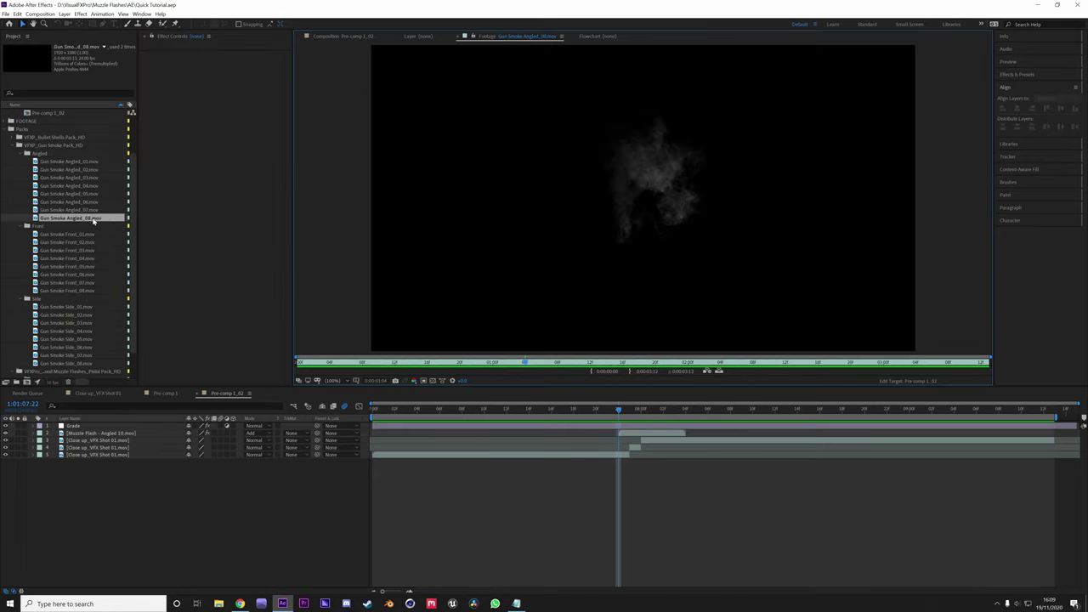
Step: Add Gun Smoke Angled_08.mov beneath the muzzle flash, solo it with the footage layers and slide it towards the shot's frame
left_click_drag(71, 218, 110, 440)
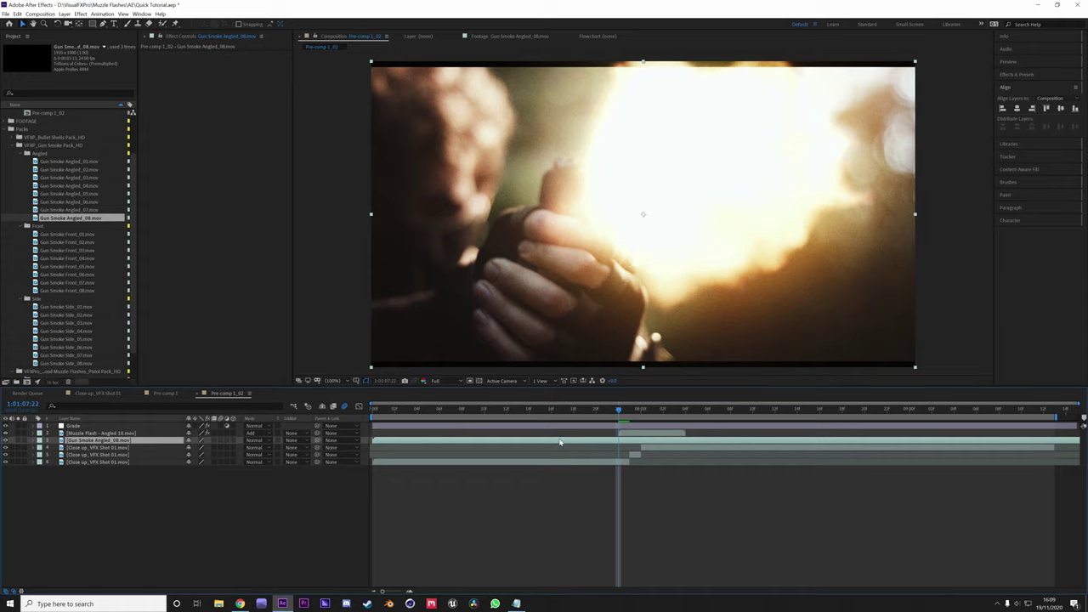
left_click(19, 451)
left_click_drag(628, 441, 695, 441)
Step: Flip the gun smoke horizontally by setting its horizontal scale to -100%
key("s")
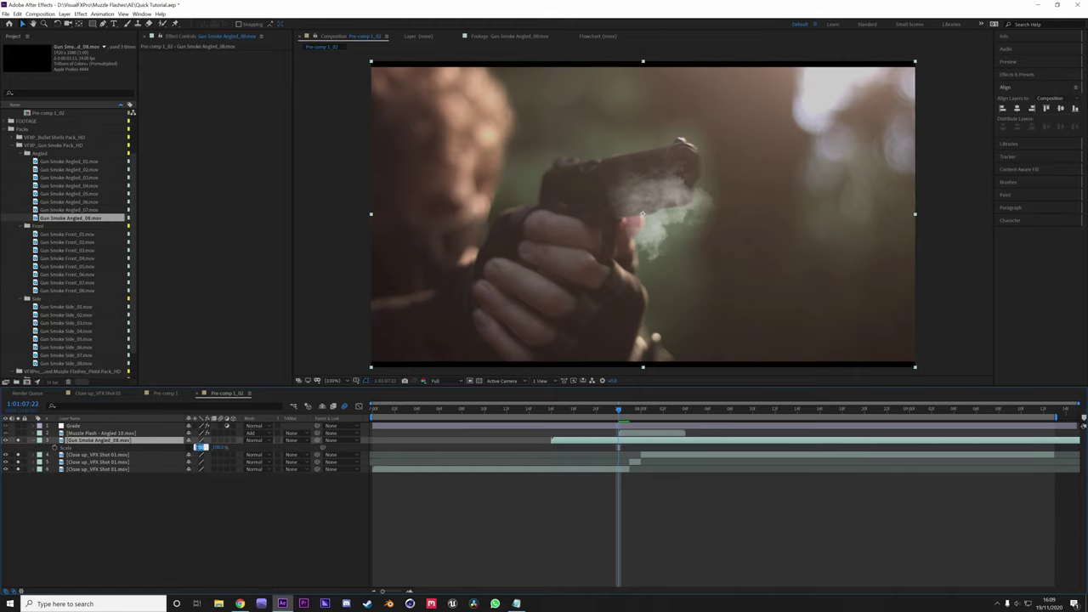
key("Return")
left_click(229, 495)
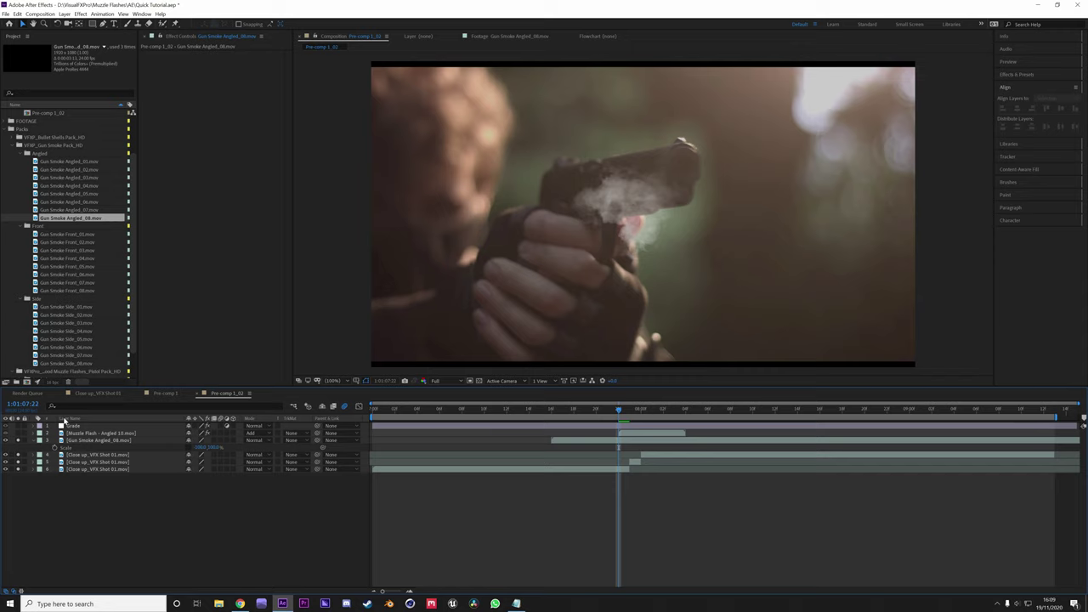
Step: Move the gun smoke over the pistol's muzzle and enlarge it proportionally so it spreads around the gun
left_click(76, 441)
left_click_drag(617, 267, 670, 232)
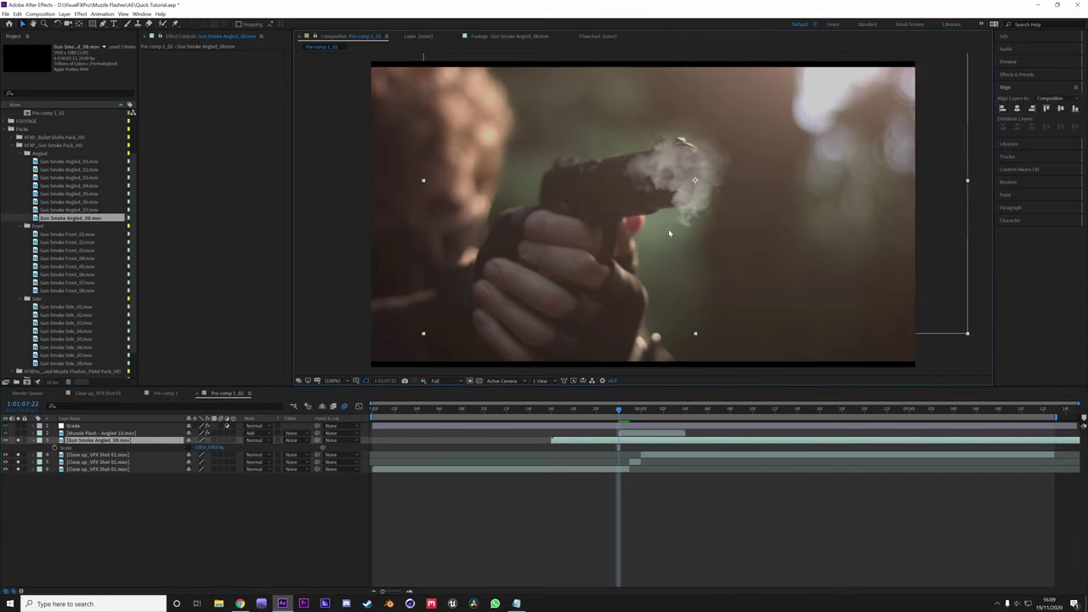
left_click_drag(201, 448, 102, 445)
left_click_drag(647, 300, 680, 292)
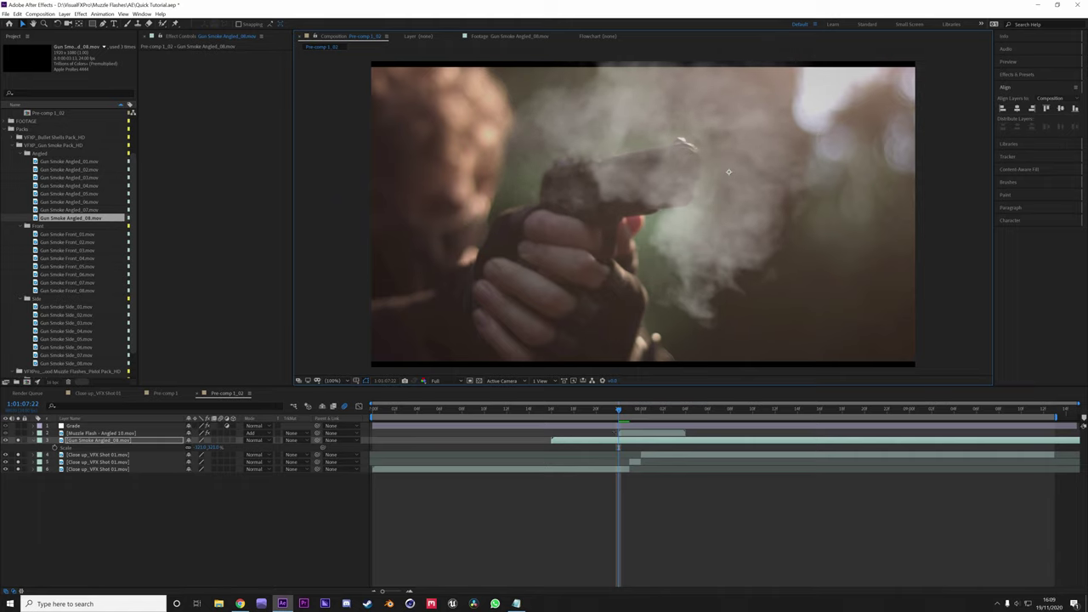
Step: Trim the smoke layer's start to 1:01:07:22, preview the timing and shift the layer one frame earlier
left_click(619, 442)
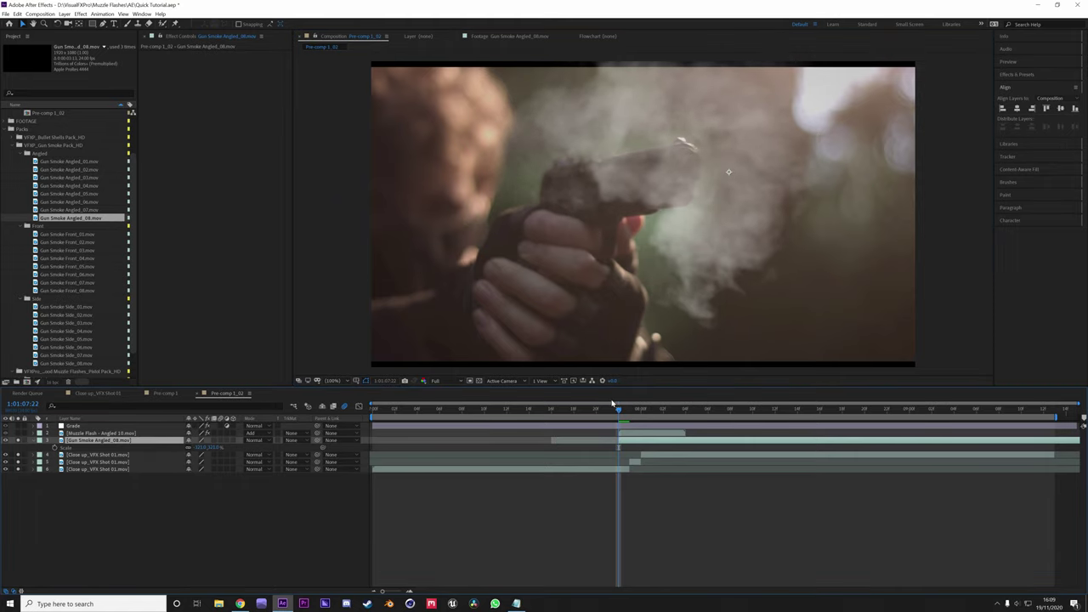
key("space")
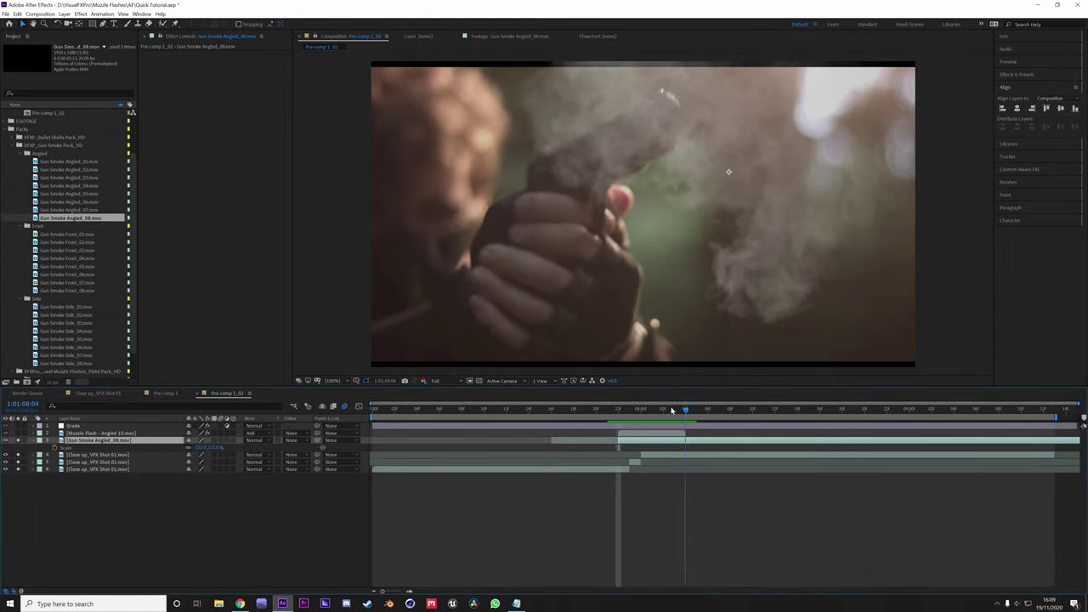
key("space")
key("space")
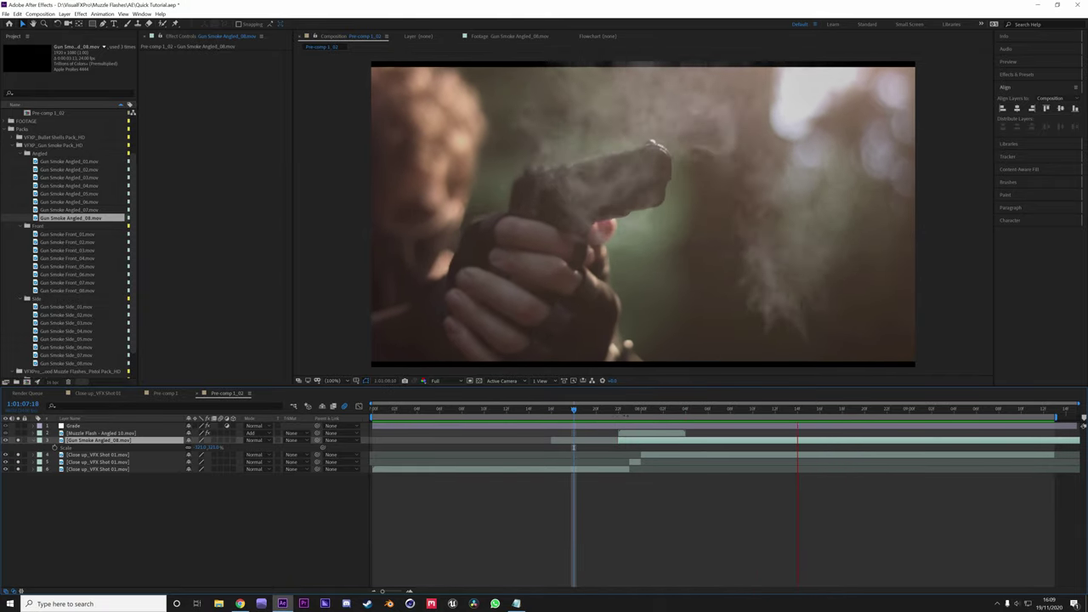
left_click(622, 410)
left_click_drag(627, 441, 611, 441)
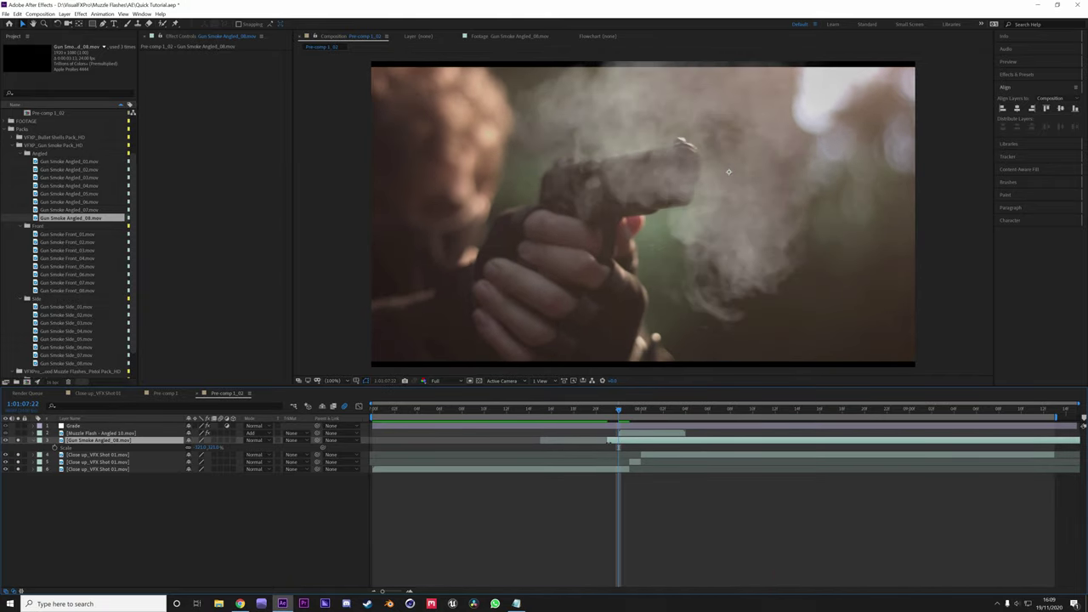
Step: Trim the smoke layer to start at 1:01:07:22 again, enlarge it further and nudge it slightly downward
key("s")
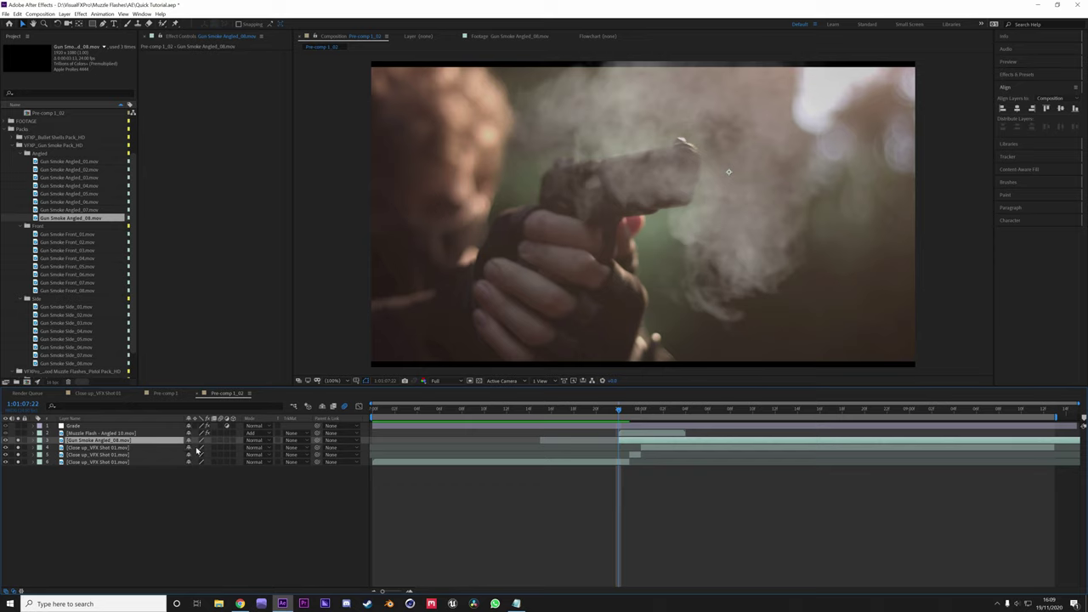
key("s")
left_click_drag(201, 448, 266, 448)
left_click_drag(692, 234, 694, 241)
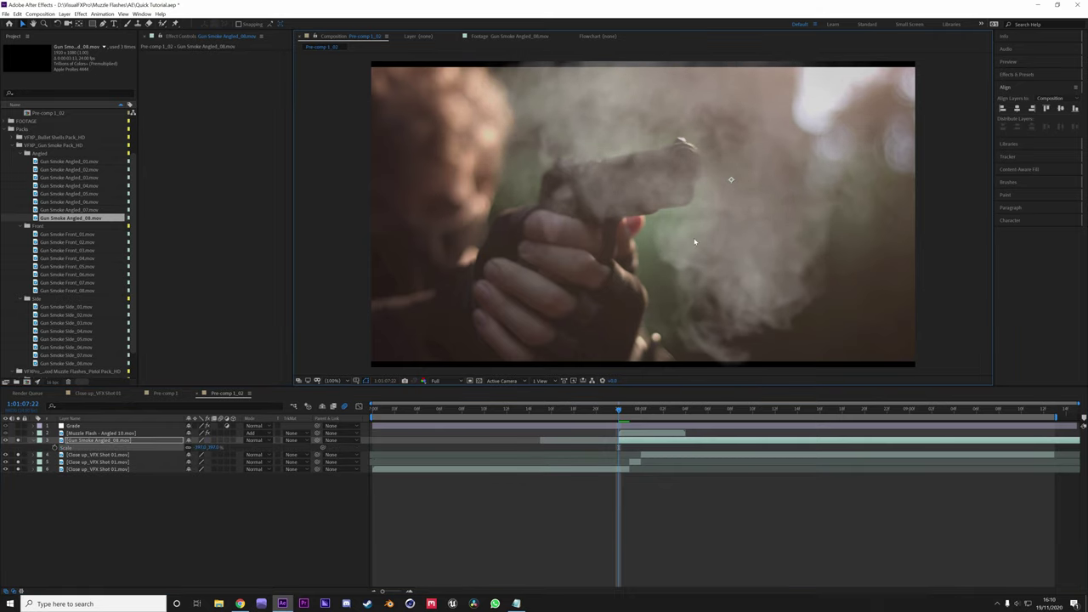
Step: Play back the enlarged gun smoke over the footage, return to 1:01:07:00 and select the smoke layer
key("space")
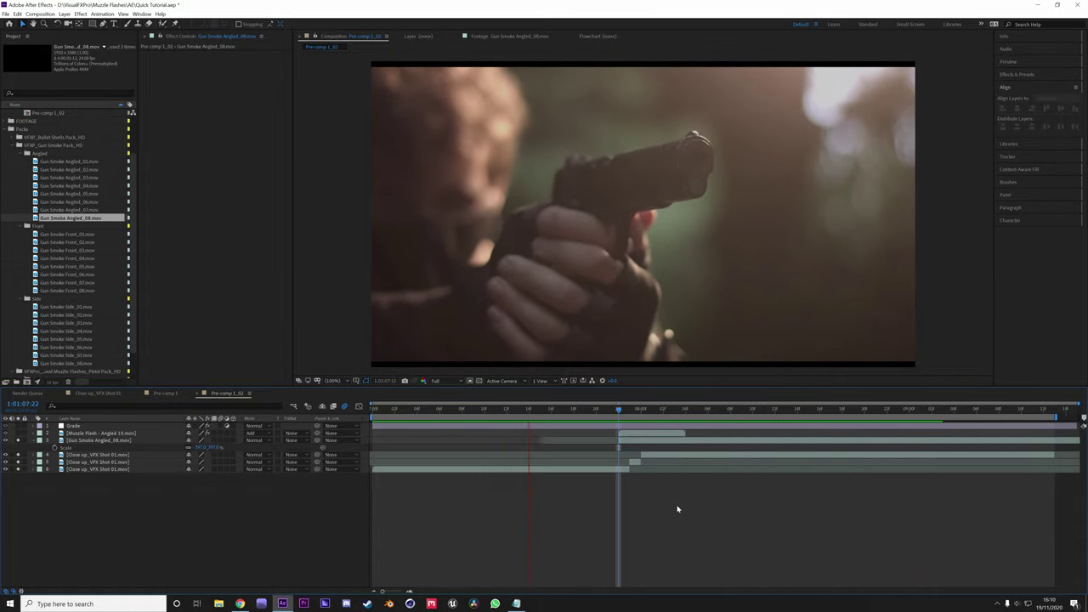
key("space")
left_click_drag(602, 414, 373, 418)
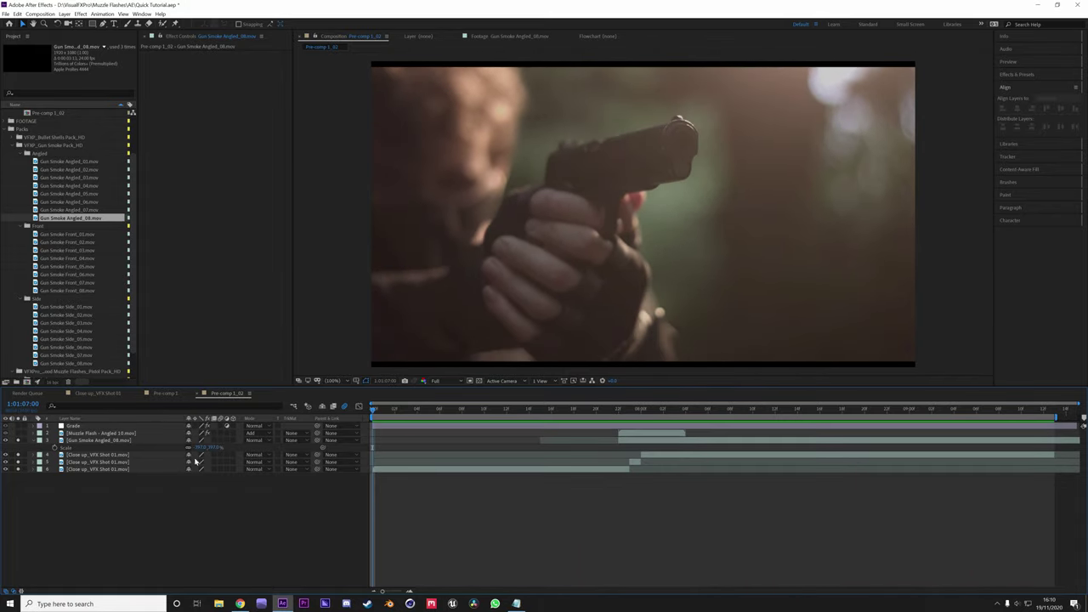
left_click(88, 441)
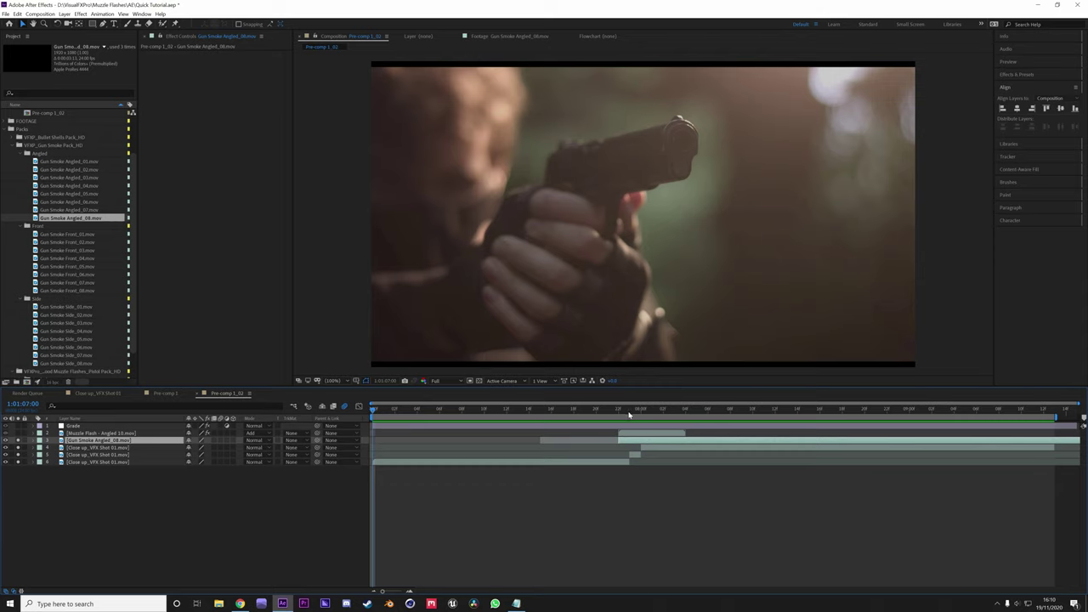
Step: Reduce the gun smoke layer's opacity at 1:01:07:22 so the smoke is only faint around the pistol
left_click(619, 415)
key("t")
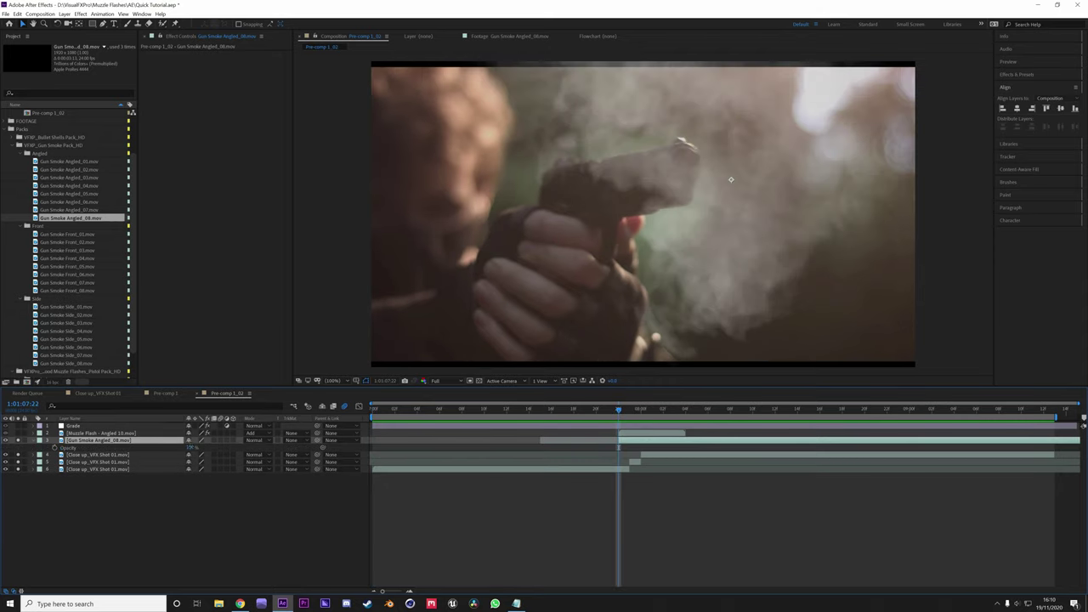
left_click(269, 517)
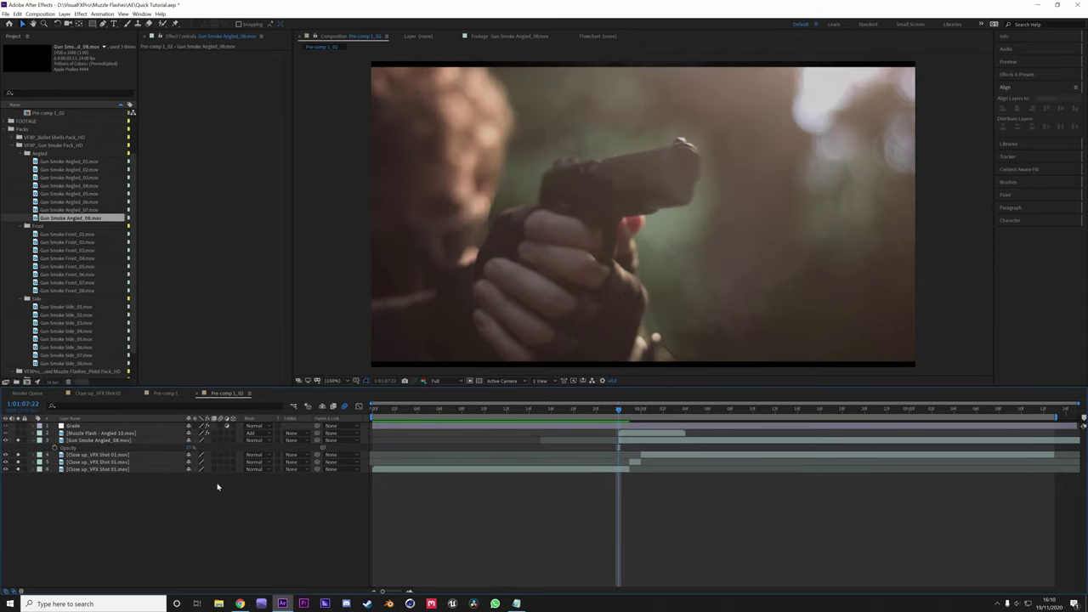
Step: Turn off solo for the smoke and close-up footage layers and preview the full composite with flash and grade
left_click(33, 440)
left_click_drag(18, 440, 18, 461)
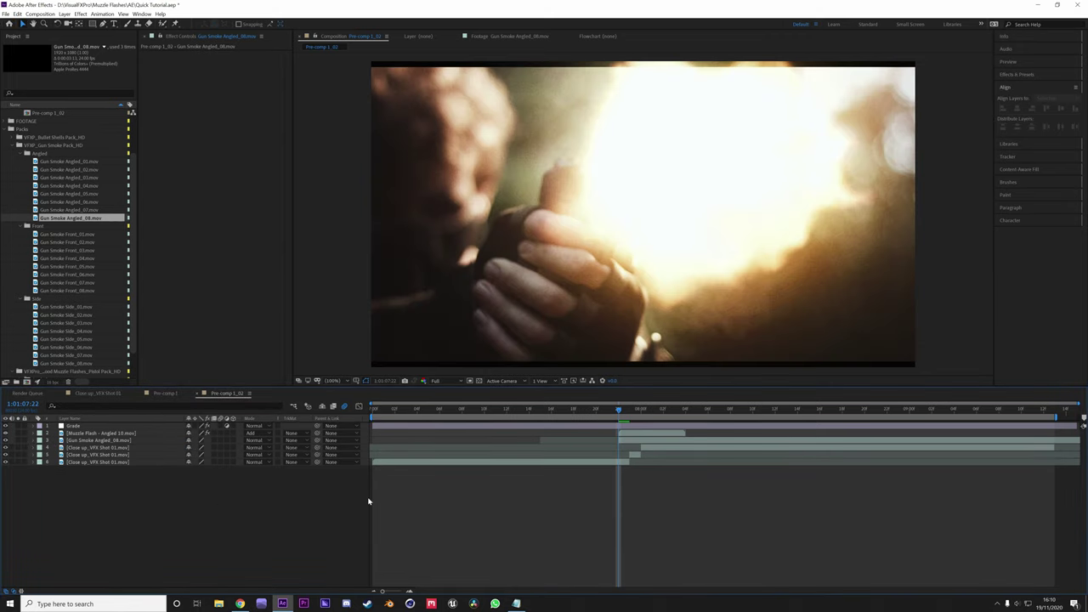
key("space")
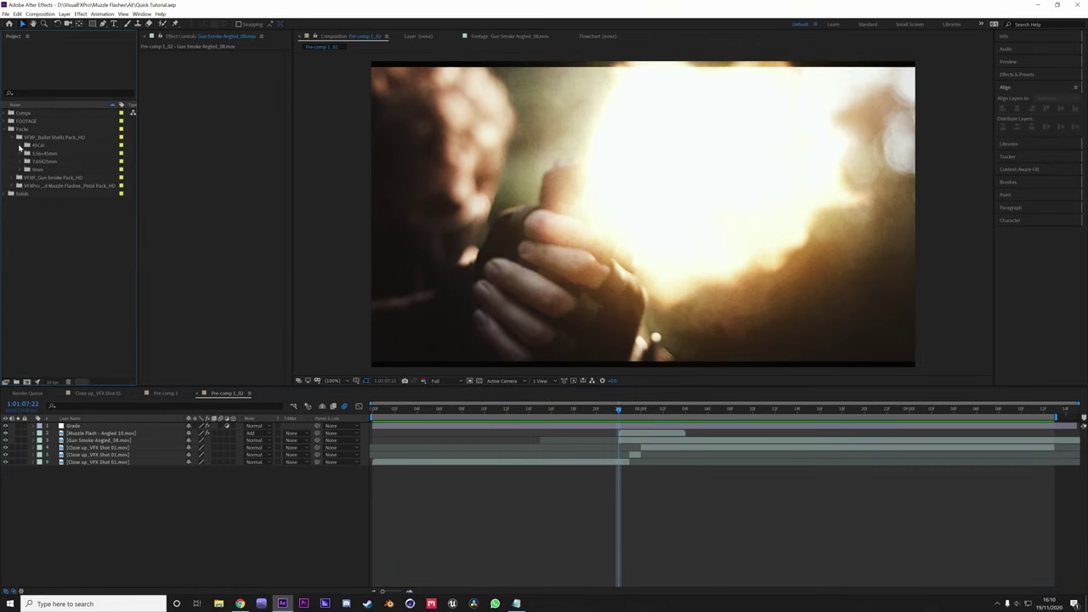
Step: Look through the caliber folders of the bullet shells pack and expand the 9mm folder
left_click(19, 146)
left_click(19, 146)
left_click(19, 153)
left_click(20, 153)
left_click(20, 161)
left_click(20, 160)
left_click(20, 170)
Step: Preview the four spinning 9mm shell clips, ending on 9mm_360 Spinning_Angled.mov
double_click(73, 176)
key("space")
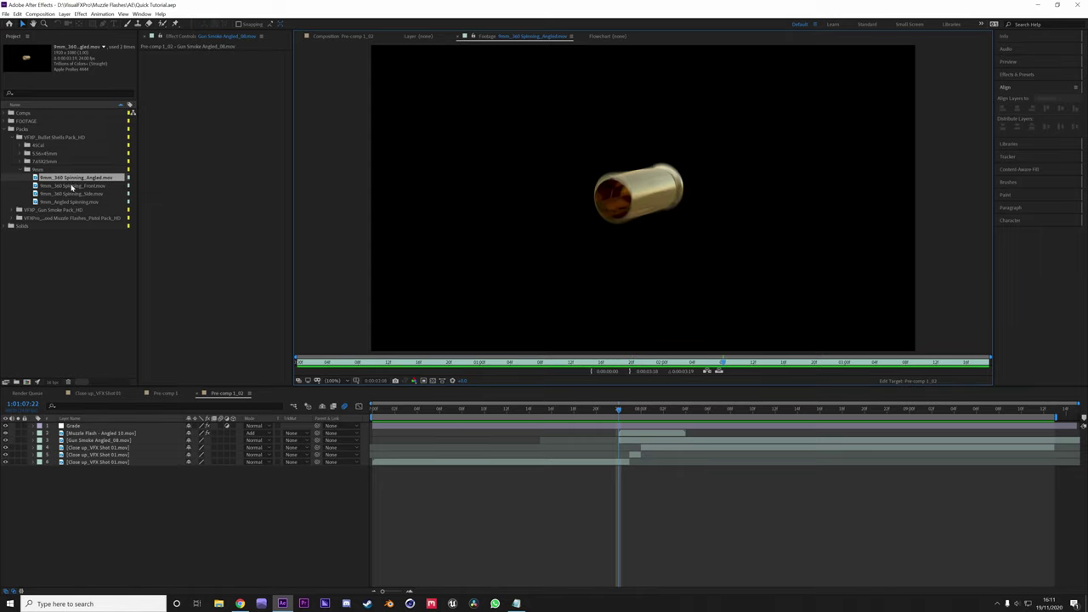
double_click(72, 185)
double_click(73, 194)
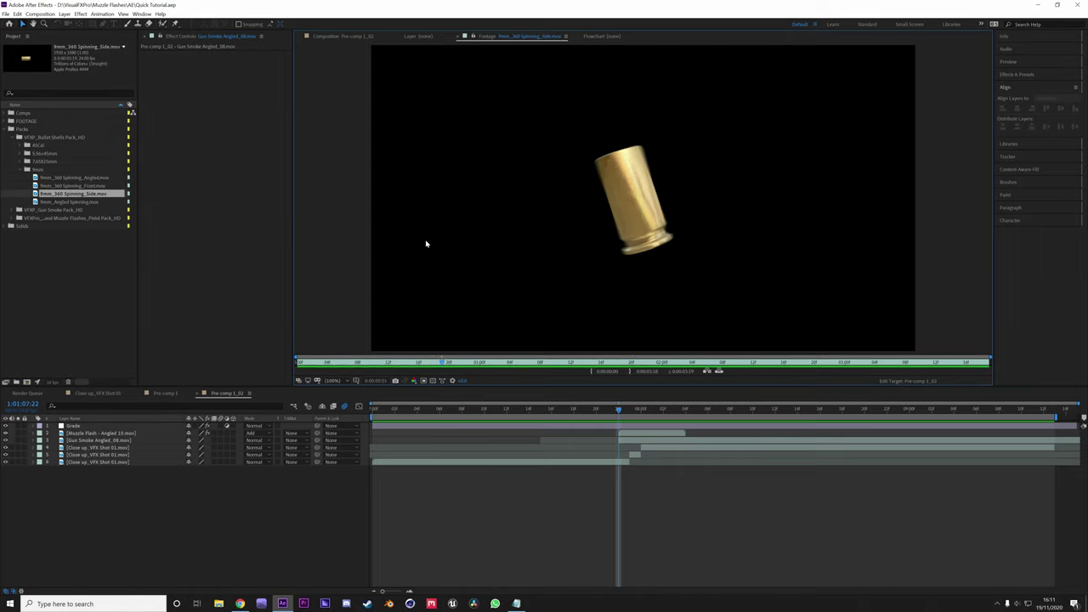
double_click(96, 201)
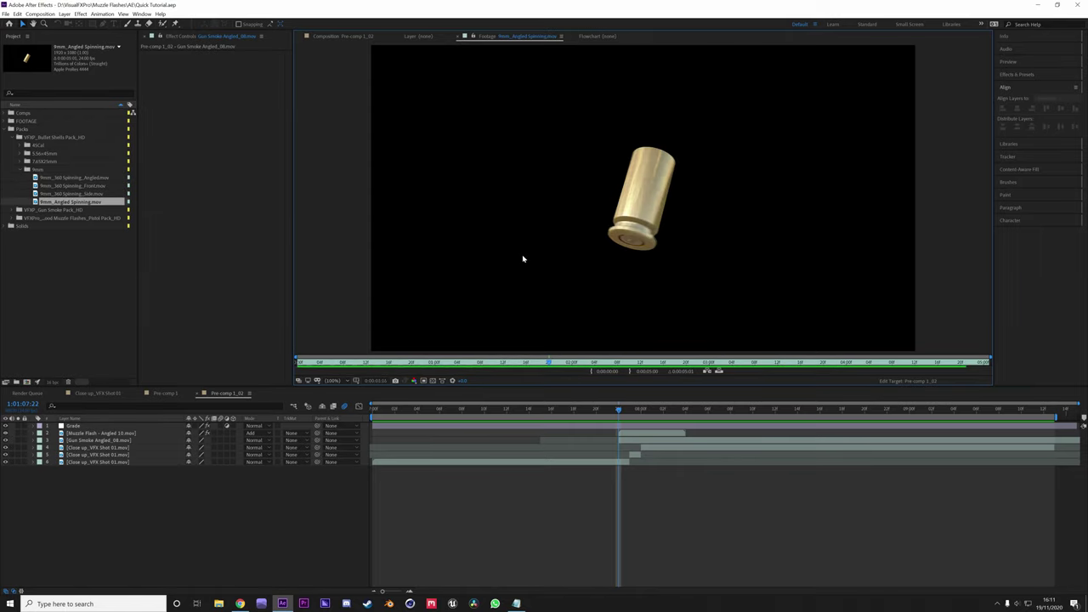
double_click(77, 177)
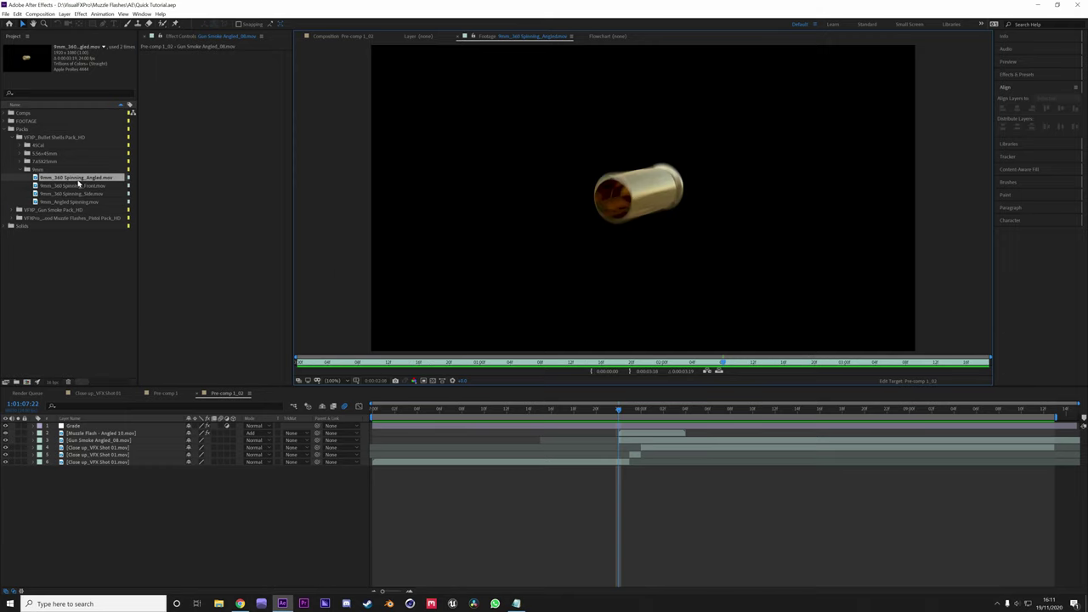
Step: Add 9mm_360 Spinning_Angled.mov as a layer beneath the gun smoke, starting at 1:01:07:22, and mirror it horizontally
left_click_drag(78, 183, 145, 447)
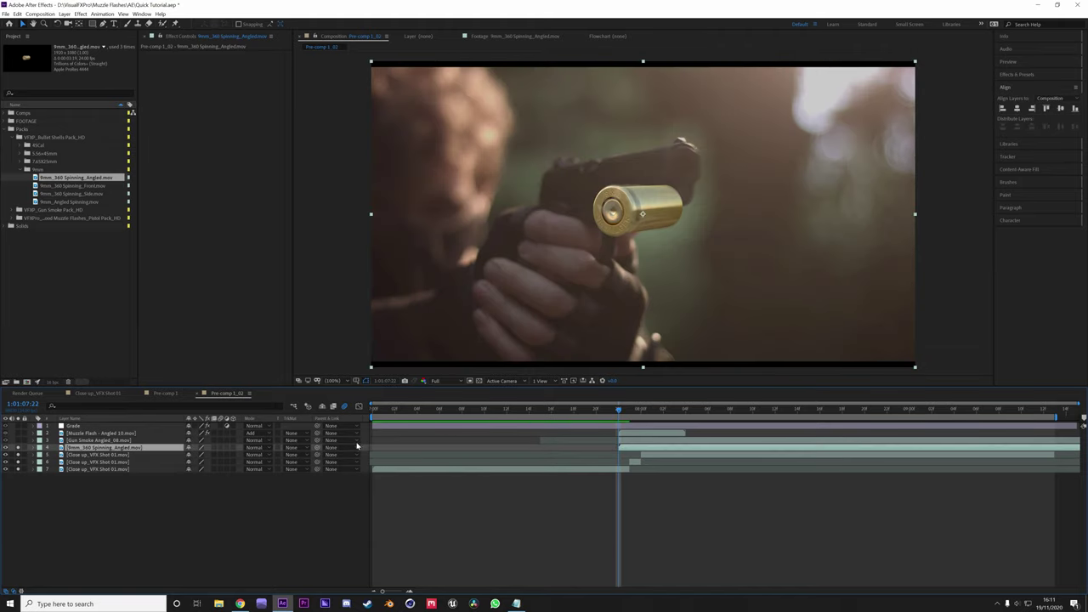
key("s")
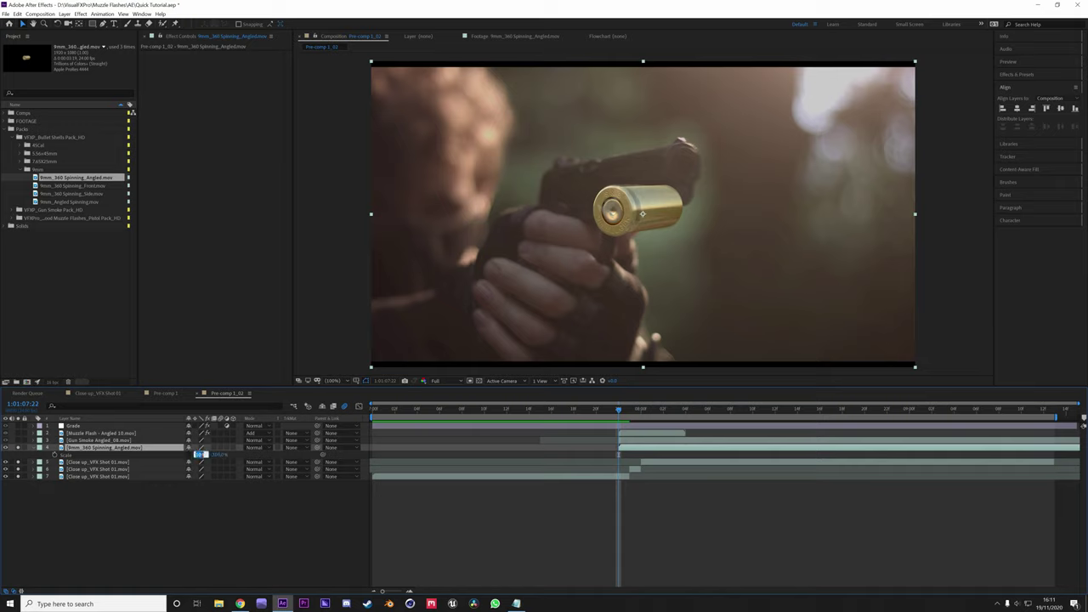
key("Return")
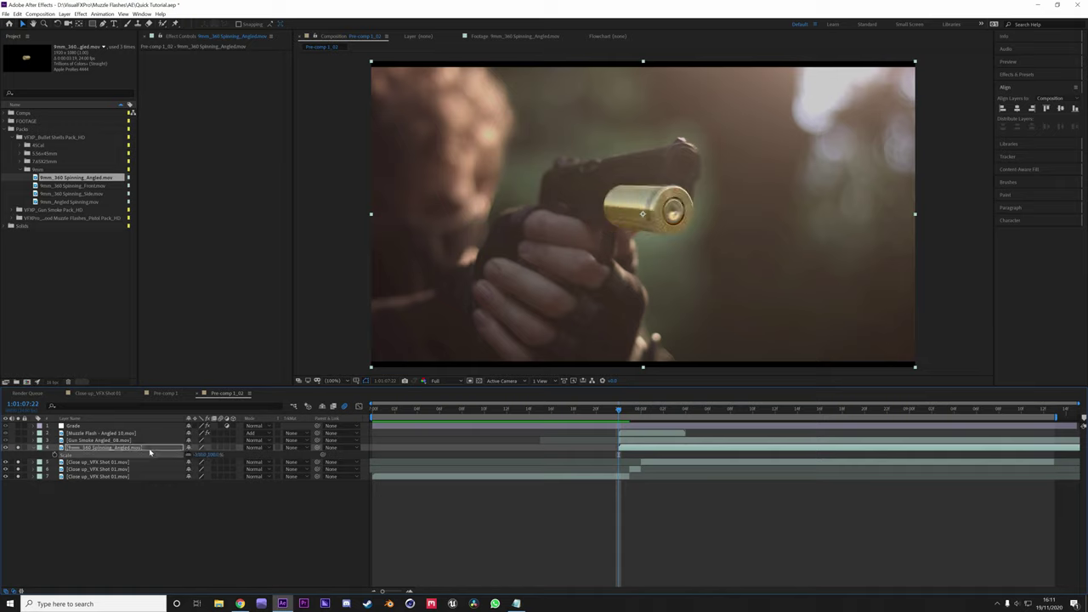
left_click(139, 447)
Step: Scale the shell down to about 32%, rotate it to match the slide's tilt and position it at the pistol's ejection port
left_click_drag(645, 213, 603, 203)
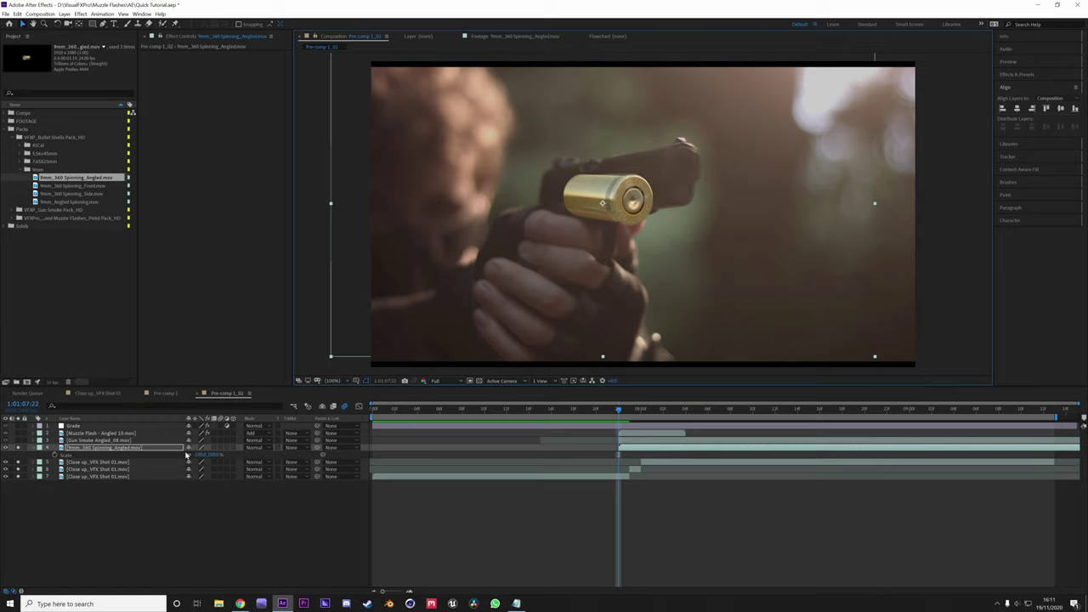
left_click_drag(202, 454, 223, 454)
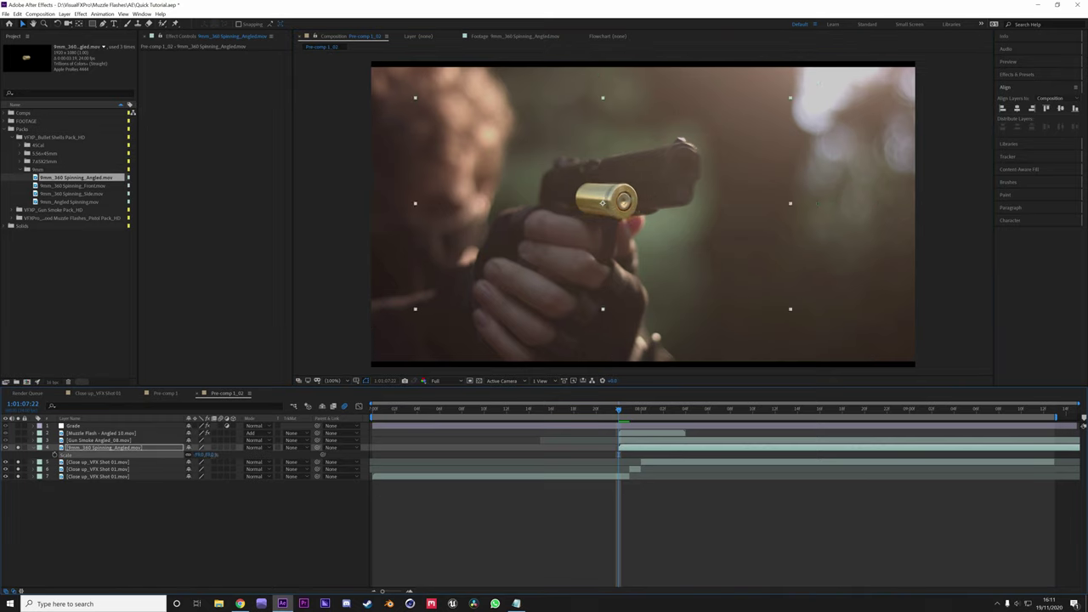
key("w")
left_click_drag(508, 293, 690, 237)
key("v")
left_click_drag(608, 242, 592, 212)
key("w")
left_click_drag(712, 183, 713, 173)
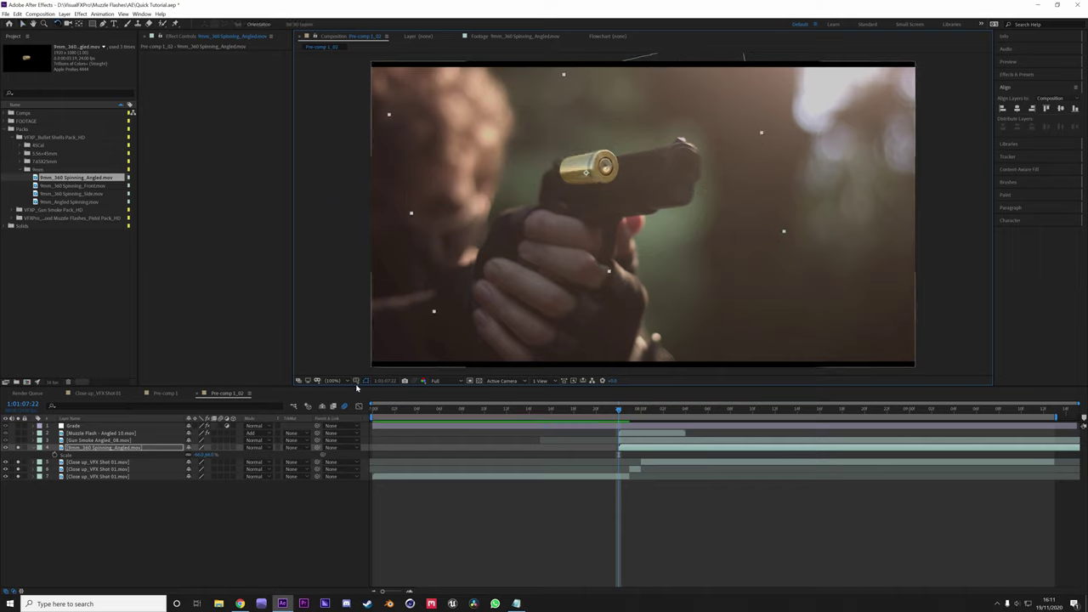
left_click_drag(198, 455, 211, 454)
left_click_drag(619, 180, 622, 179)
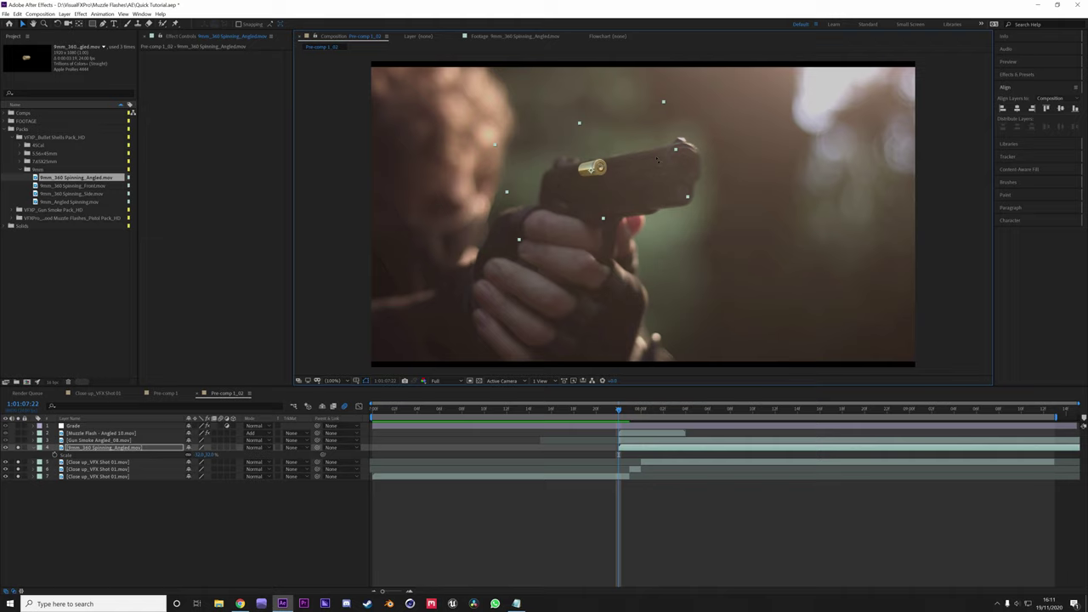
Step: Apply Fast Box Blur to the shell layer and adjust its blur radius to match the soft footage
key("ctrl+space")
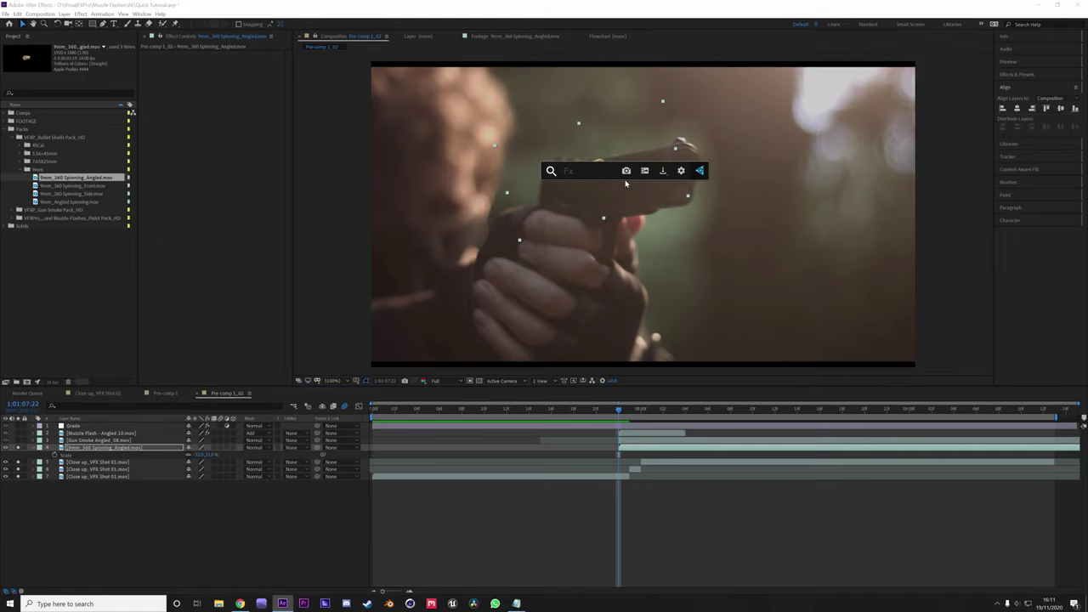
type("fast")
key("Return")
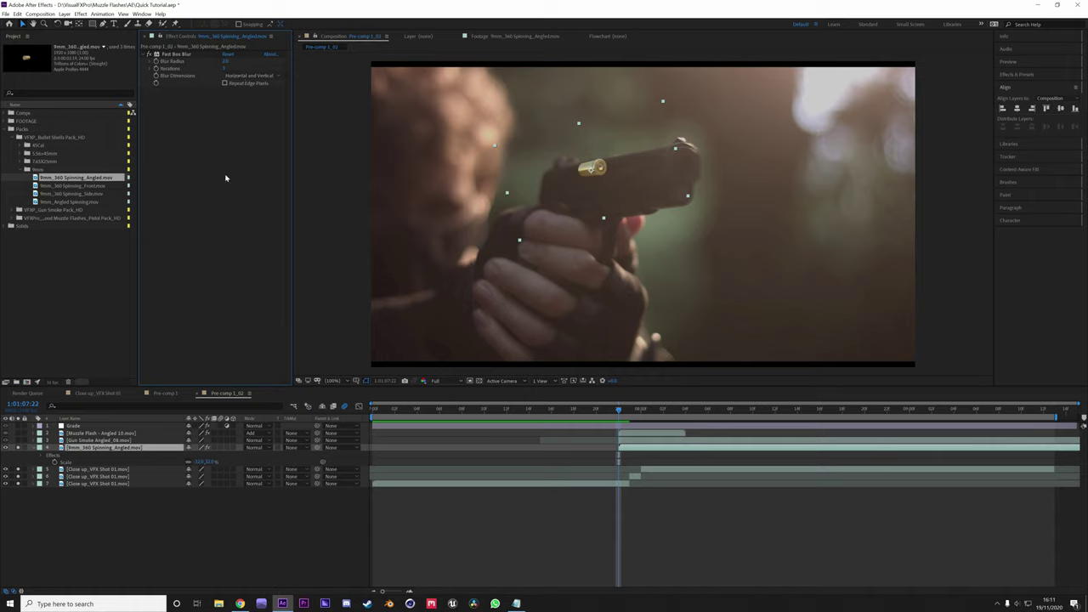
left_click(526, 540)
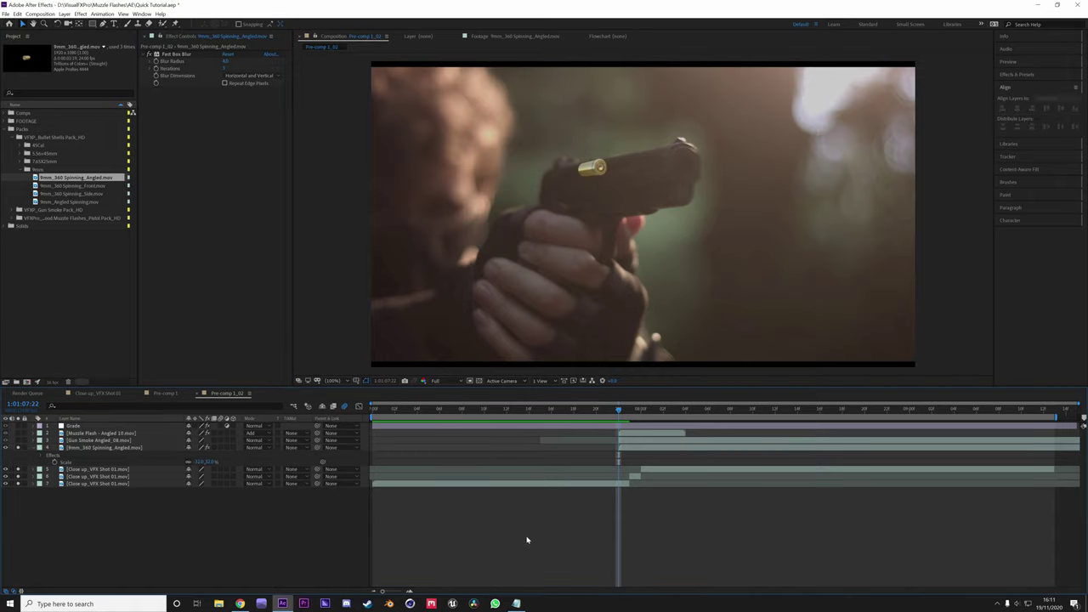
Step: Keyframe the shell's position frame by frame from 1:01:07:22 to 1:01:08:01 so it flies up past the face and out of frame, then preview it
left_click(637, 448)
key("p")
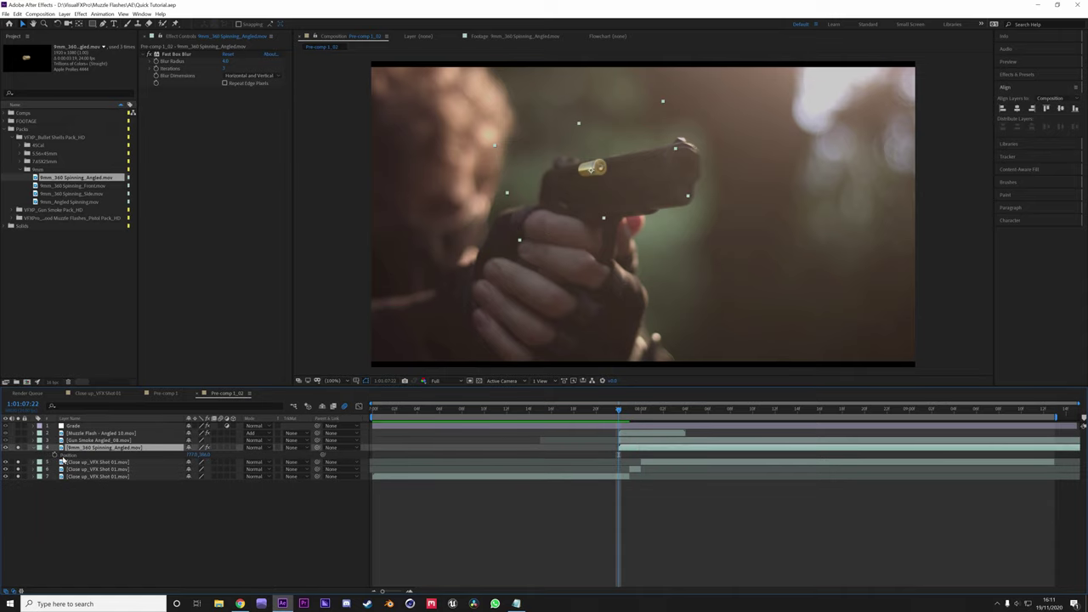
left_click(54, 454)
left_click(107, 537)
left_click(637, 448)
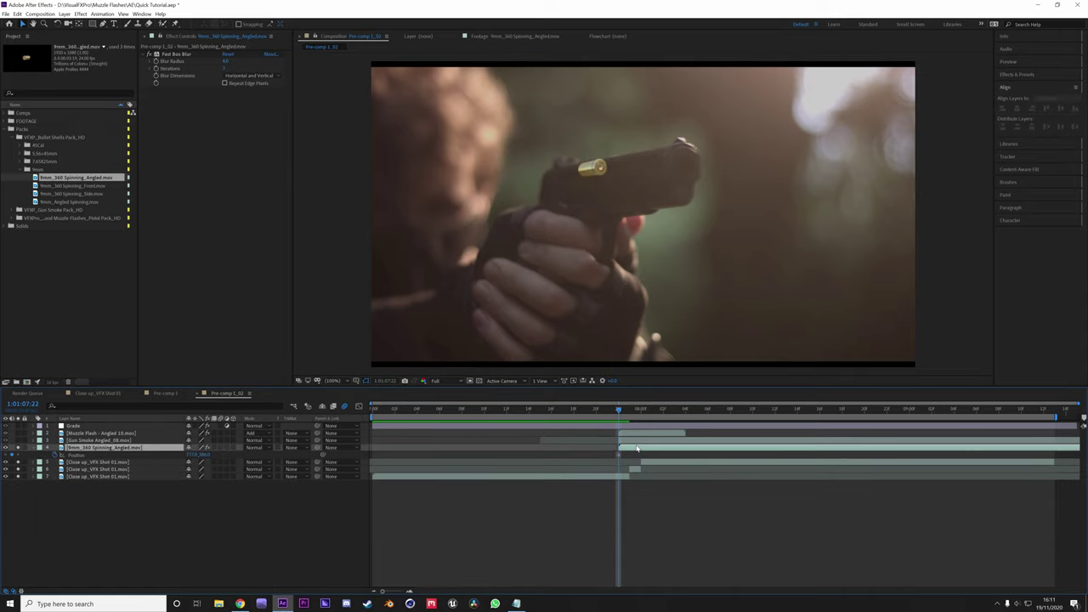
key("Page_Down")
left_click_drag(611, 178, 448, 71)
key("Page_Down")
key("Page_Down")
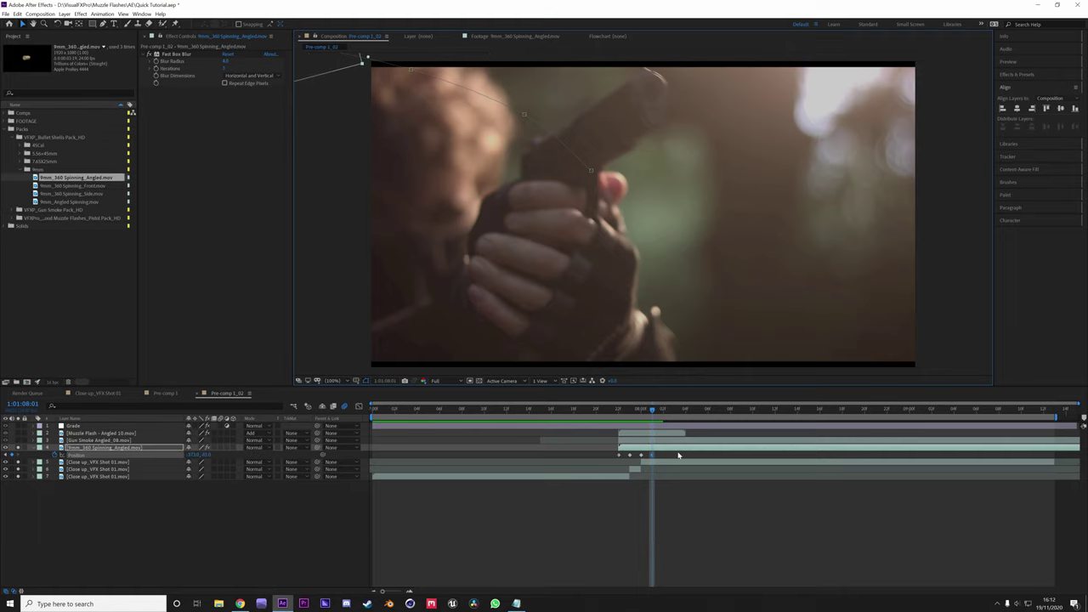
left_click(672, 510)
key("space")
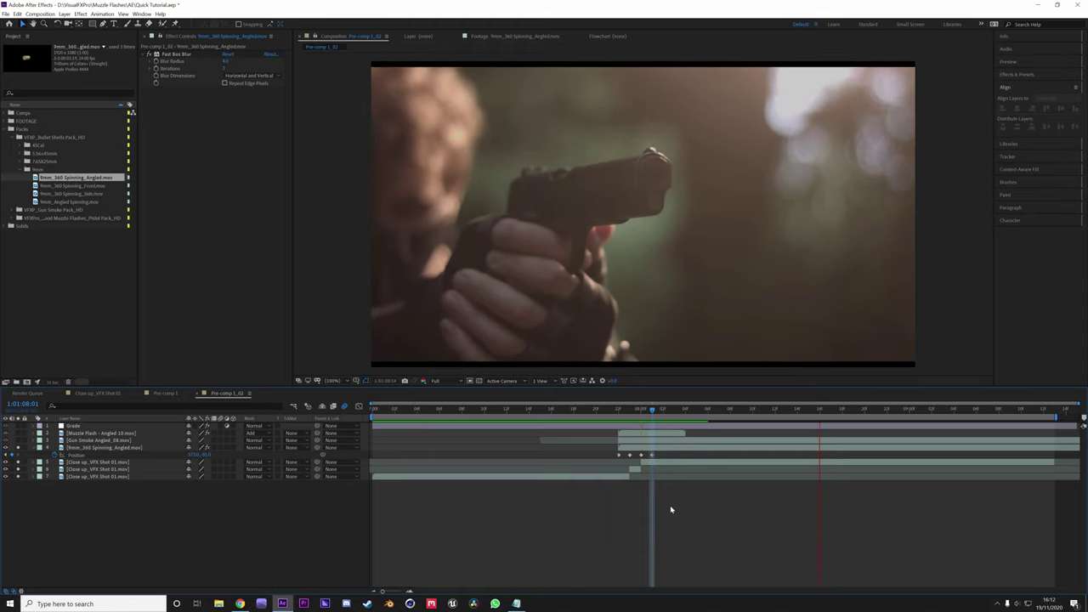
Step: Enable motion blur on the shell layer and play back the ejection
left_click(217, 448)
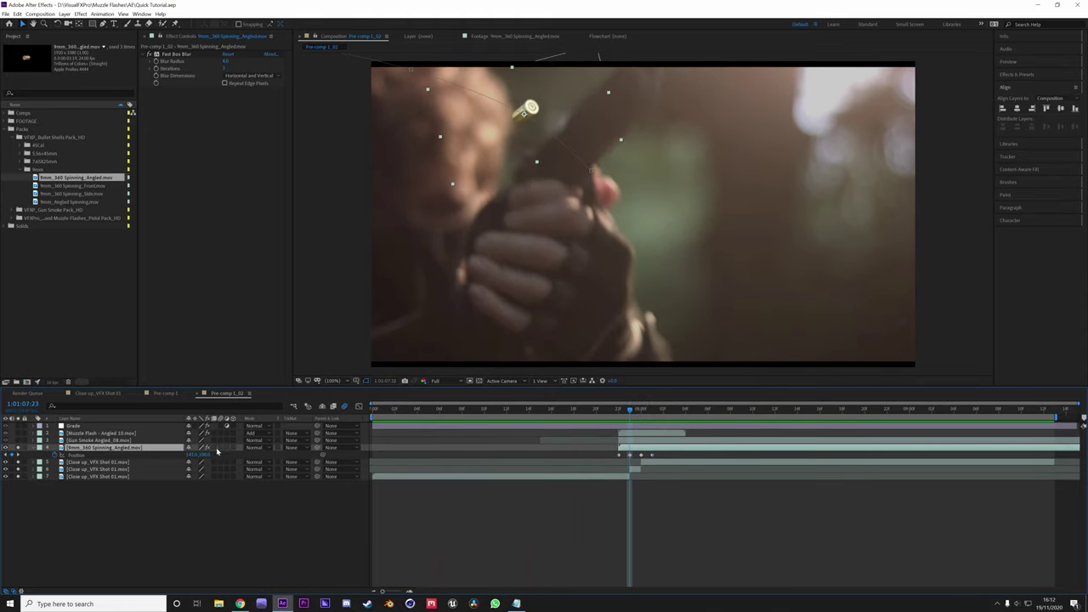
left_click(245, 489)
key("space")
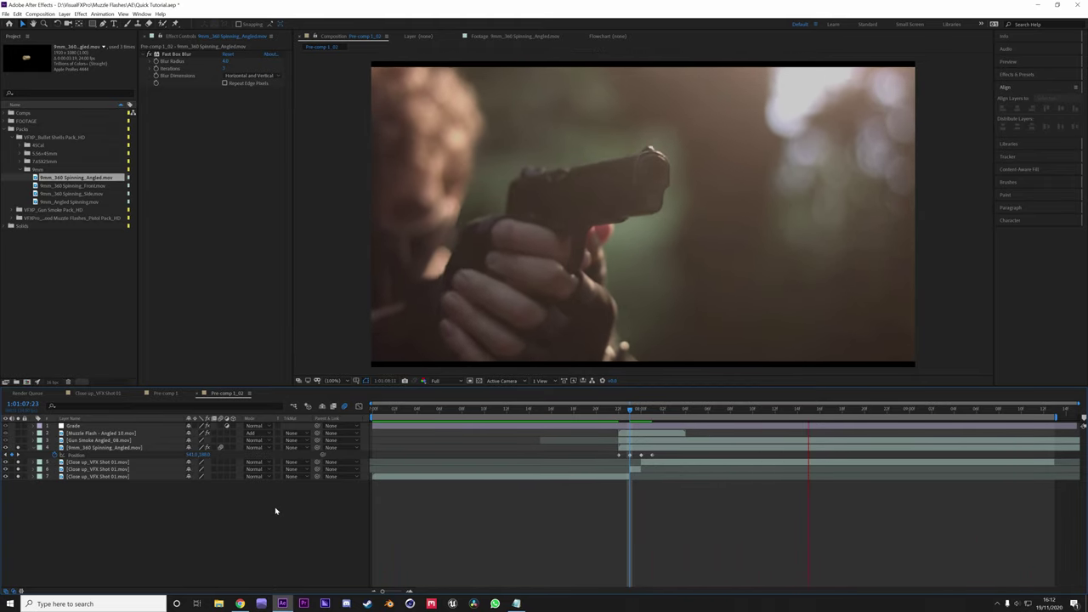
Step: Return to 1:01:07:22, collapse the shell layer's properties and turn off solo on the shell and footage layers
left_click(623, 411)
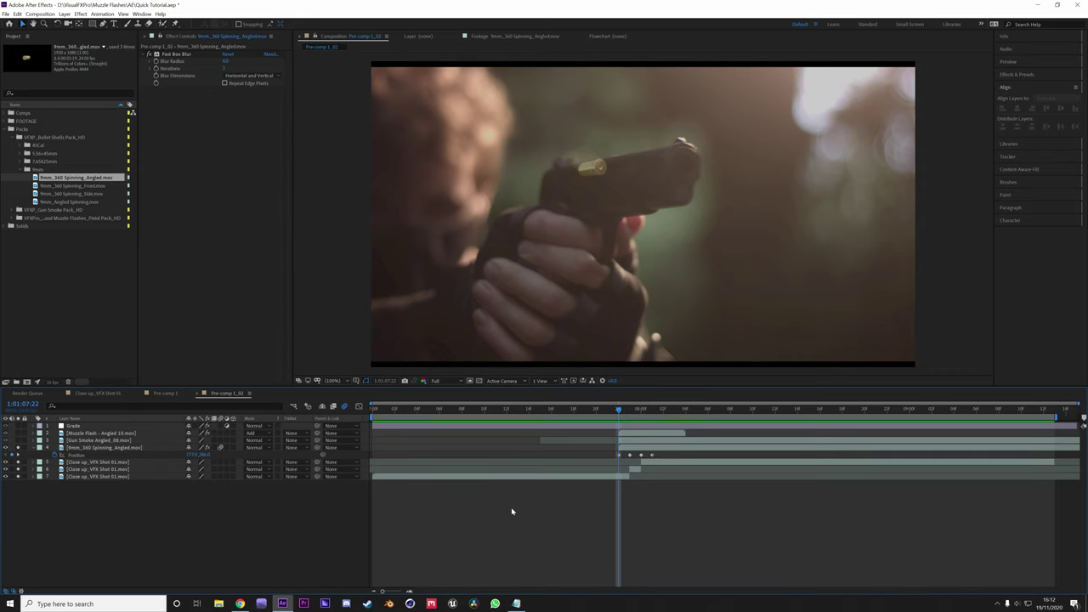
left_click(34, 447)
left_click_drag(19, 447, 18, 469)
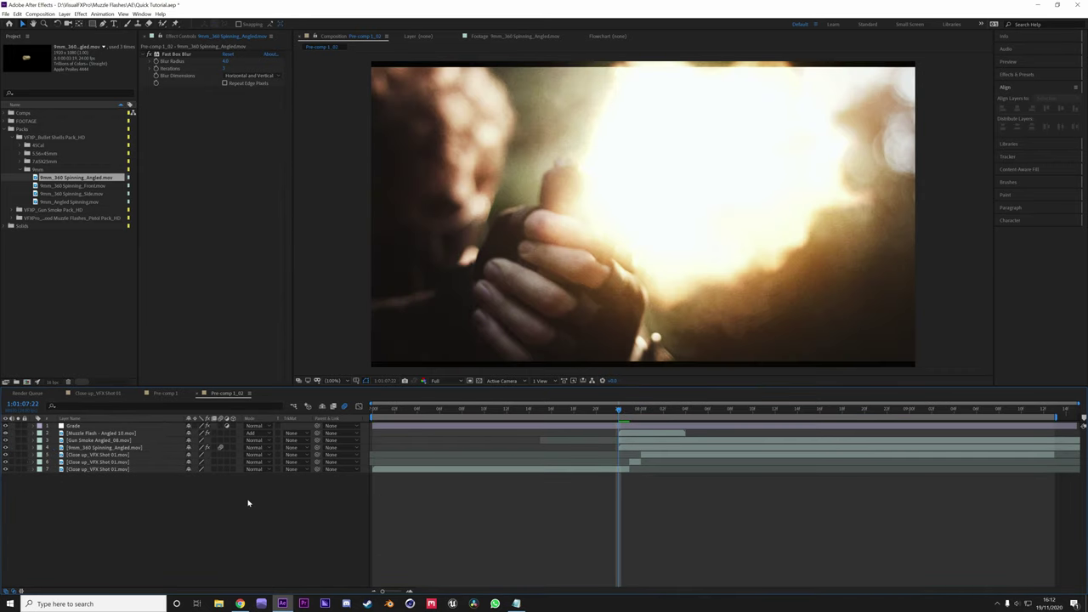
Step: Trim the shell layer's start one frame later to 1:01:07:23 and play back the full composite
left_click(623, 451)
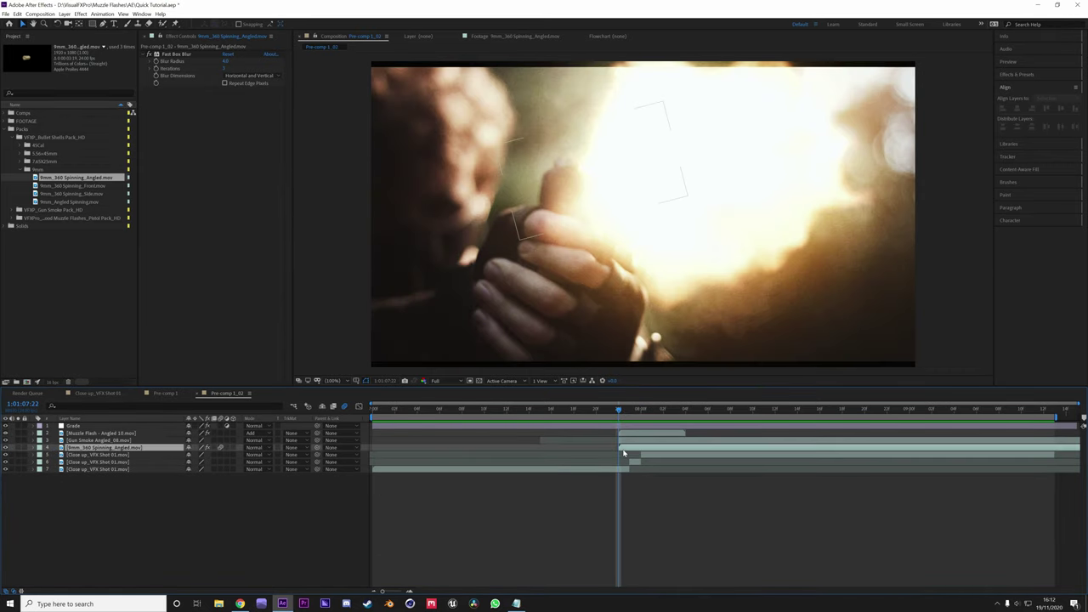
left_click(646, 502)
key("space")
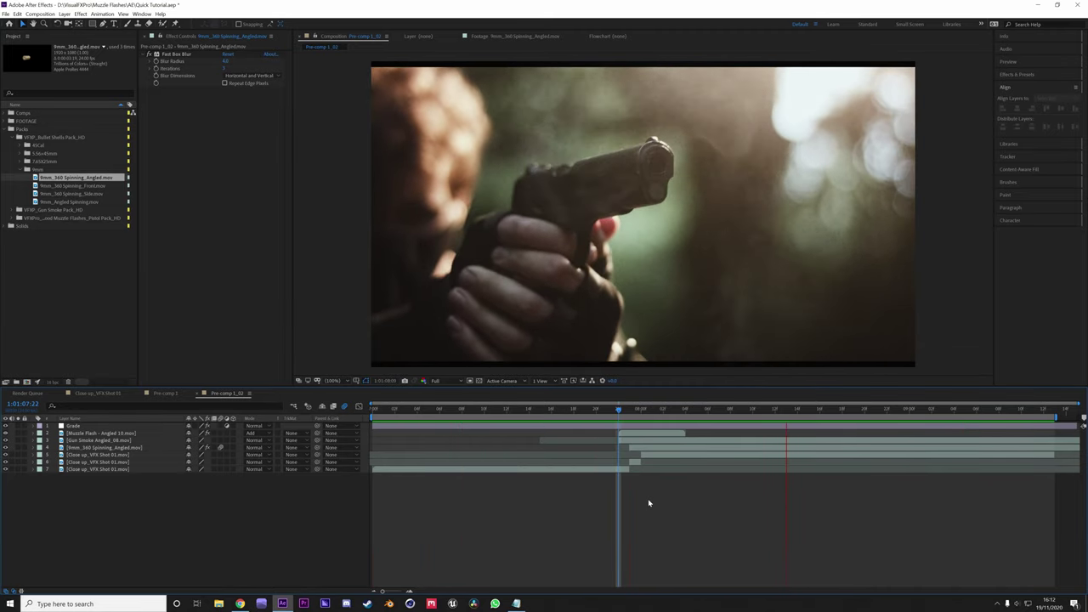
key("space")
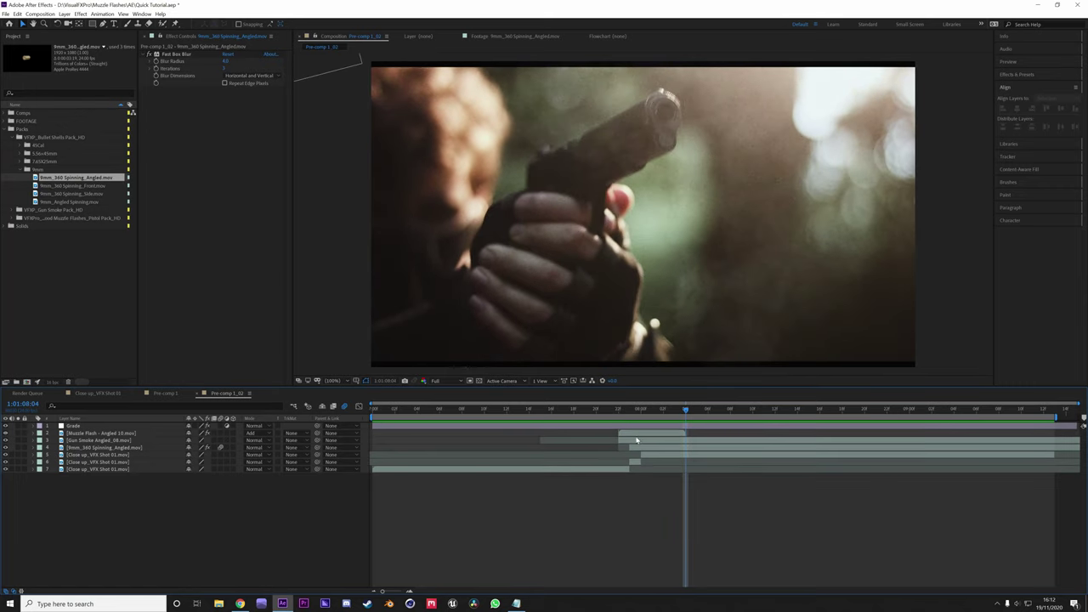
Step: Split the lowest close-up footage layer at 1:01:07:22 and solo both resulting pieces
left_click(619, 412)
left_click(88, 468)
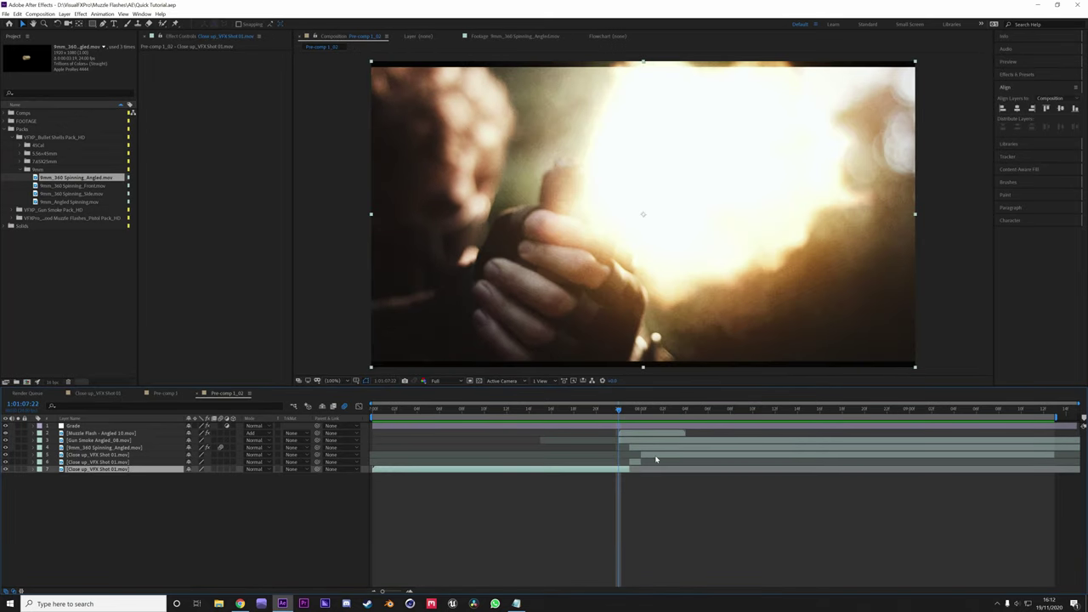
key("ctrl+shift+d")
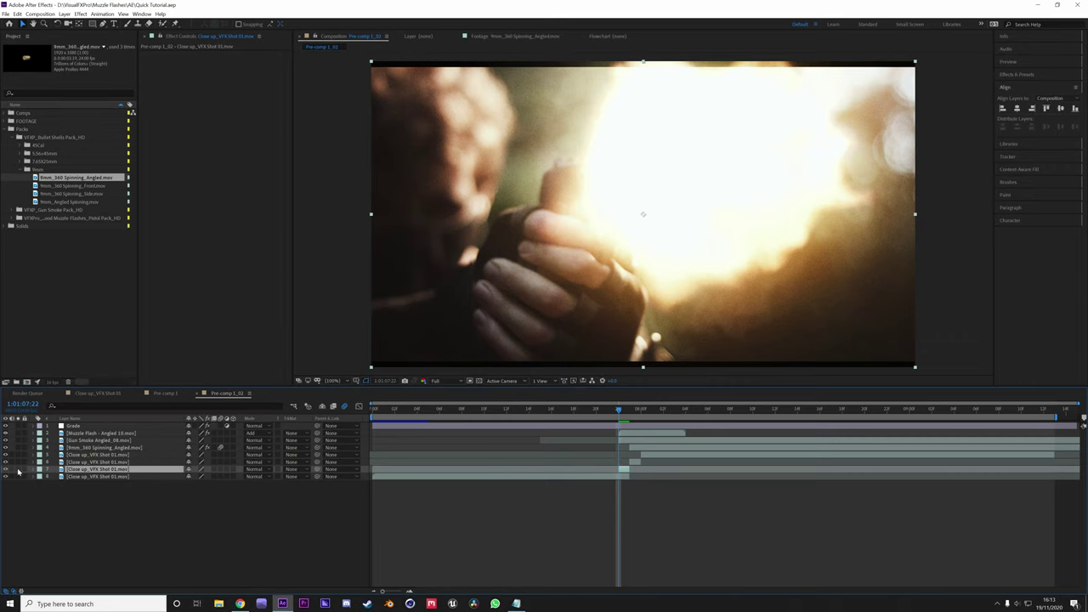
Step: Draw a closed Pen mask around the pistol's slide and trigger area on the split one-frame footage layer
key("g")
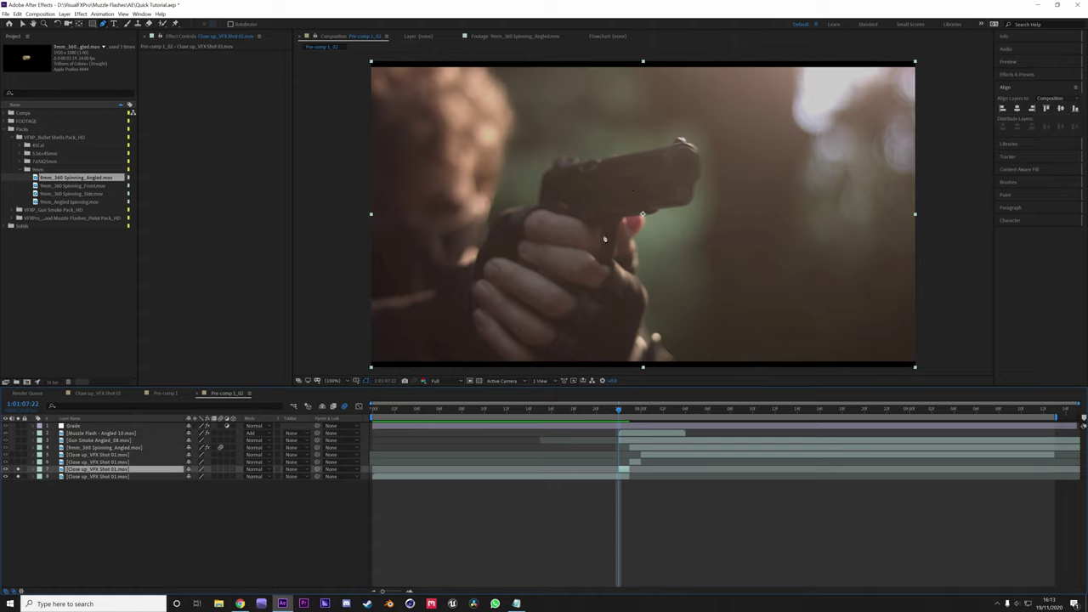
left_click(540, 204)
left_click_drag(553, 167, 697, 144)
left_click(696, 181)
left_click(658, 209)
left_click(627, 217)
left_click(605, 264)
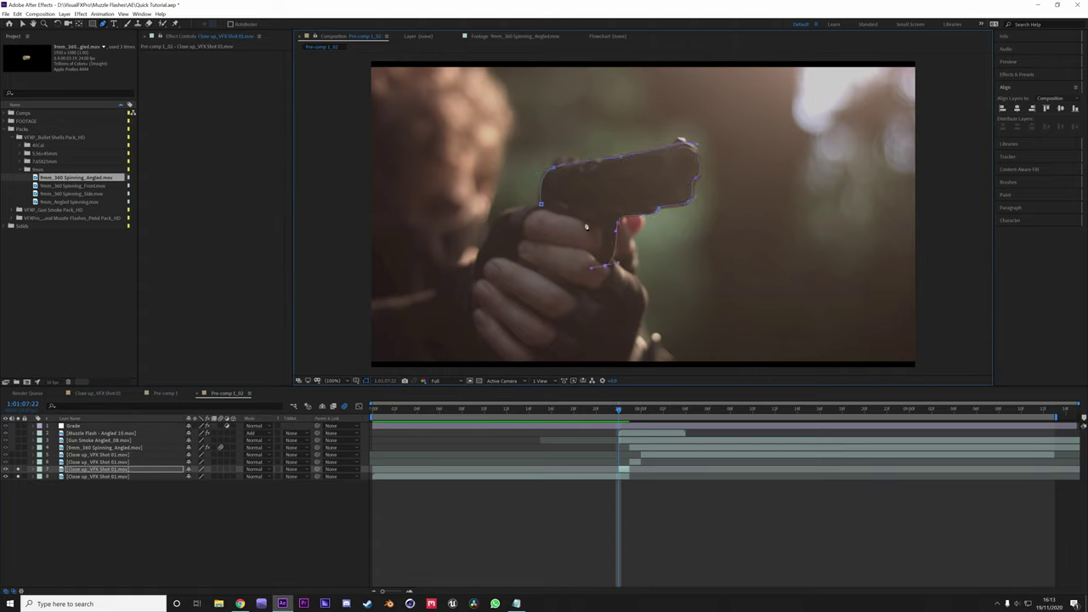
left_click(587, 222)
left_click(540, 209)
Step: Draw a second closed mask around the gripping hands and wrist, overlapping the underside of the pistol
left_click(527, 209)
left_click(499, 220)
left_click(477, 277)
left_click(478, 334)
left_click(541, 366)
left_click(653, 357)
left_click(661, 342)
left_click(644, 323)
left_click(641, 285)
left_click(632, 259)
left_click_drag(643, 201, 634, 182)
left_click(528, 208)
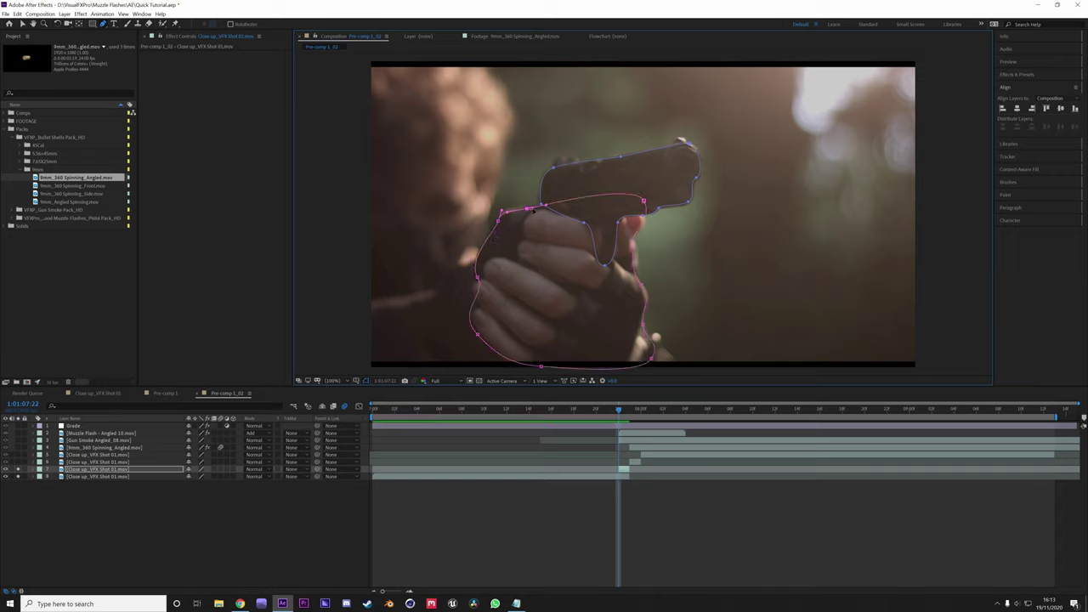
Step: Draw a third closed Pen mask around the shooter's face and body, from the frame's upper edge down past the hands
left_click(483, 65)
left_click_drag(512, 120, 511, 146)
left_click_drag(490, 215, 510, 295)
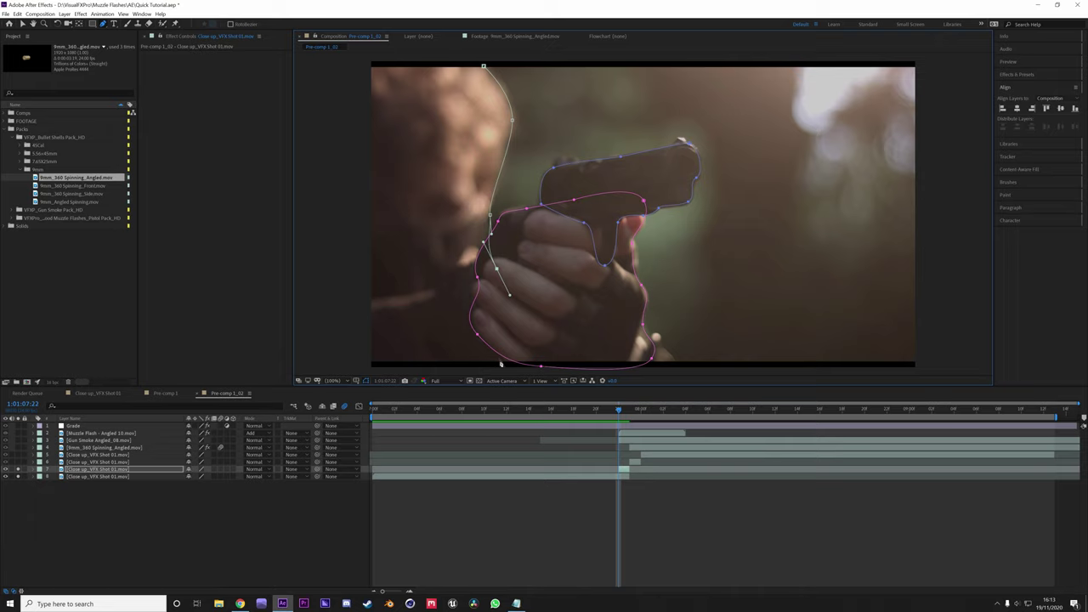
left_click_drag(494, 364, 487, 367)
left_click(359, 364)
left_click_drag(370, 60, 393, 55)
left_click(483, 65)
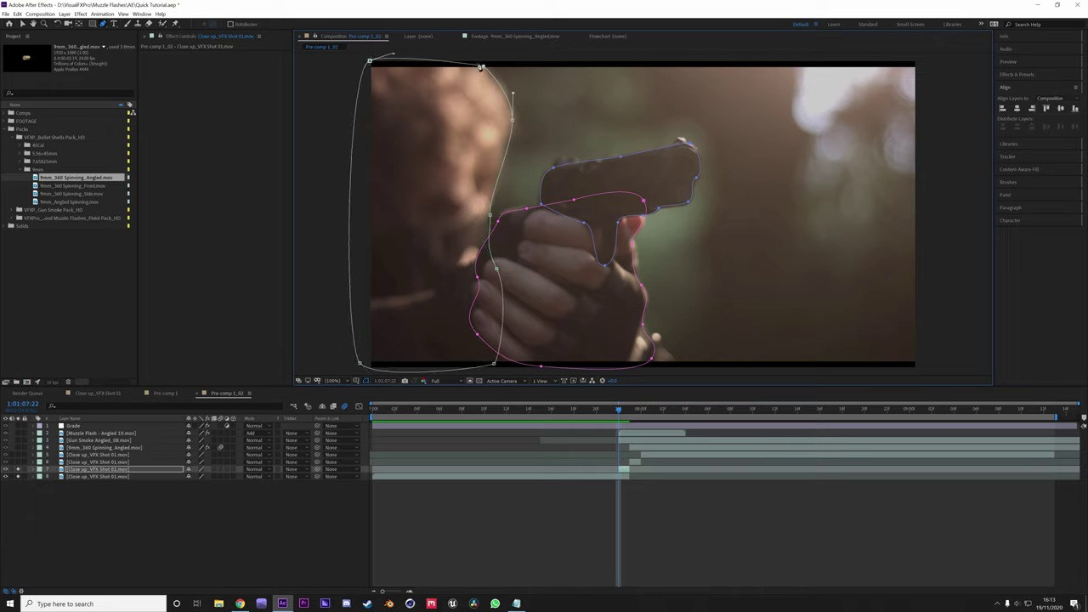
Step: Set the masked one-frame footage layer's blending mode to Add and feather all three masks, with the hand and face masks at 86 pixels
left_click(254, 469)
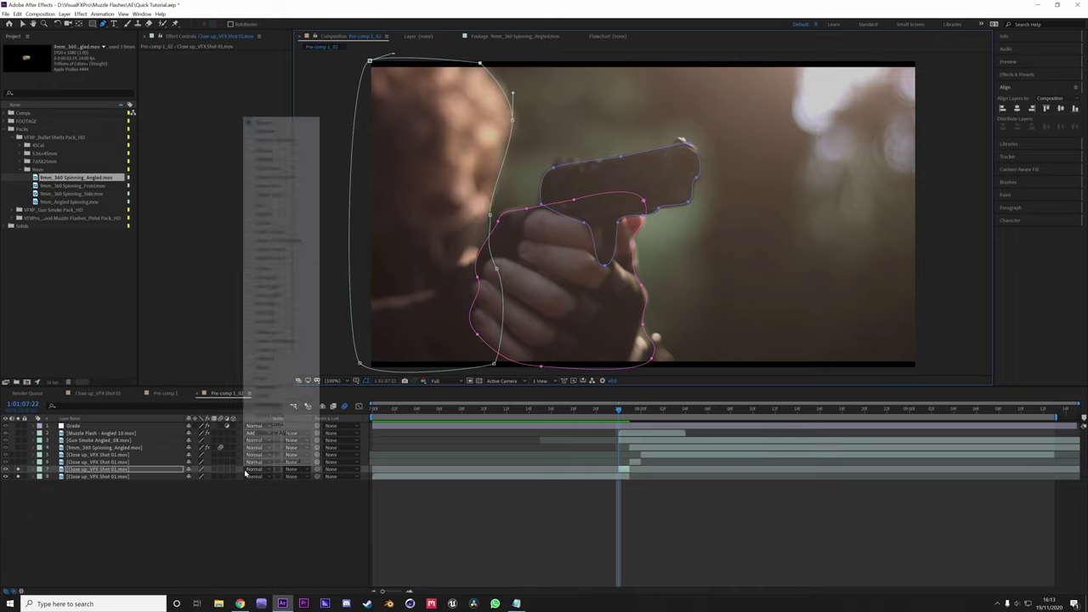
left_click(281, 206)
key("f")
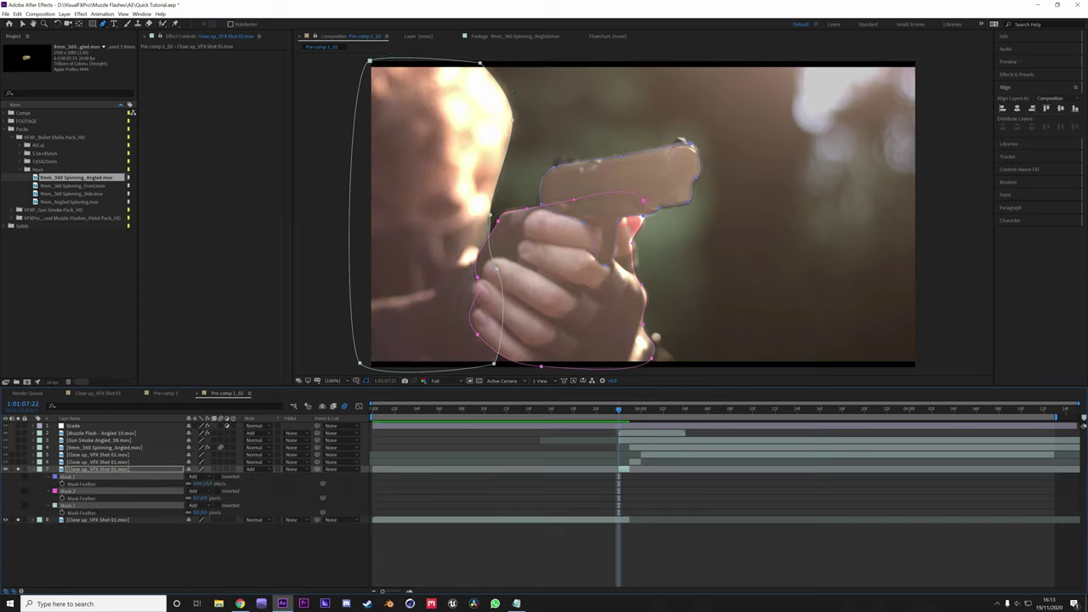
left_click_drag(199, 483, 232, 484)
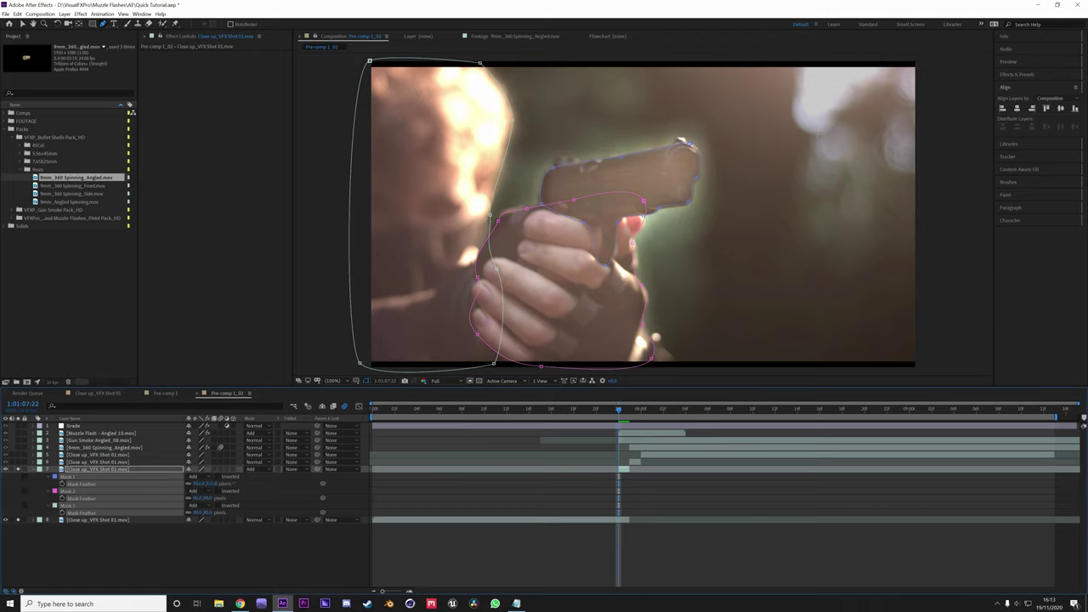
Step: Contract all three masks on the flash-frame layer together with a negative Mask Expansion
left_click(230, 539)
left_click(93, 469)
key("u")
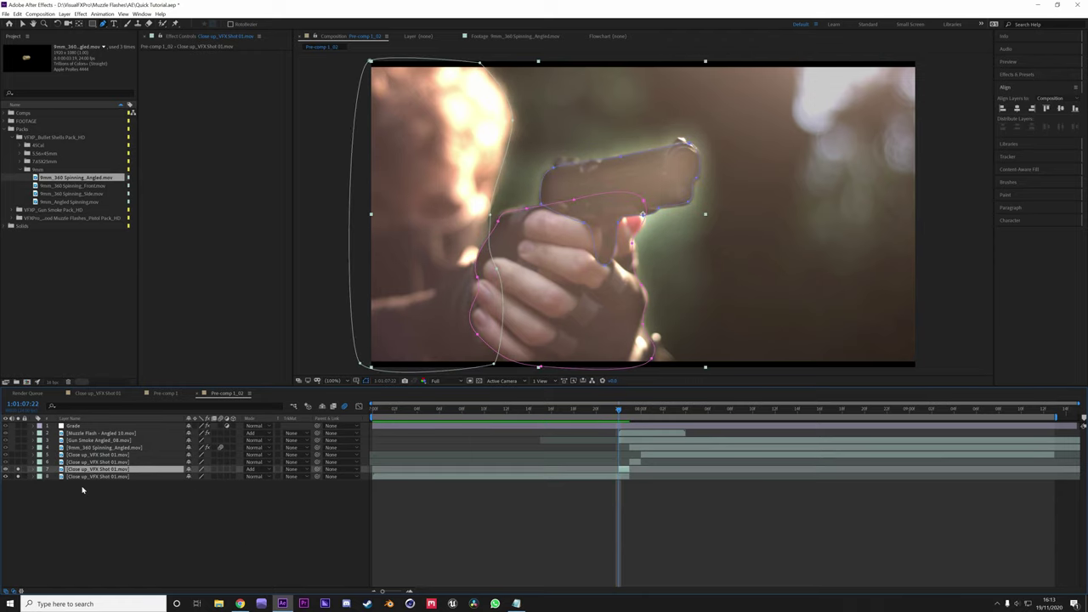
key("m")
key("m")
left_click(90, 477)
left_click(70, 549, "shift")
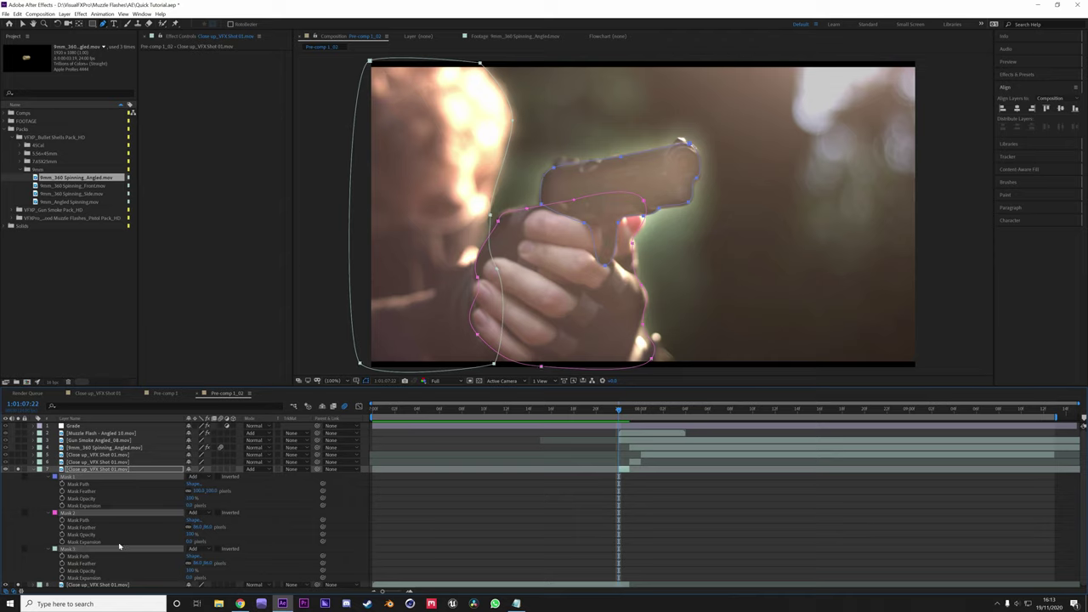
left_click_drag(194, 579, 168, 579)
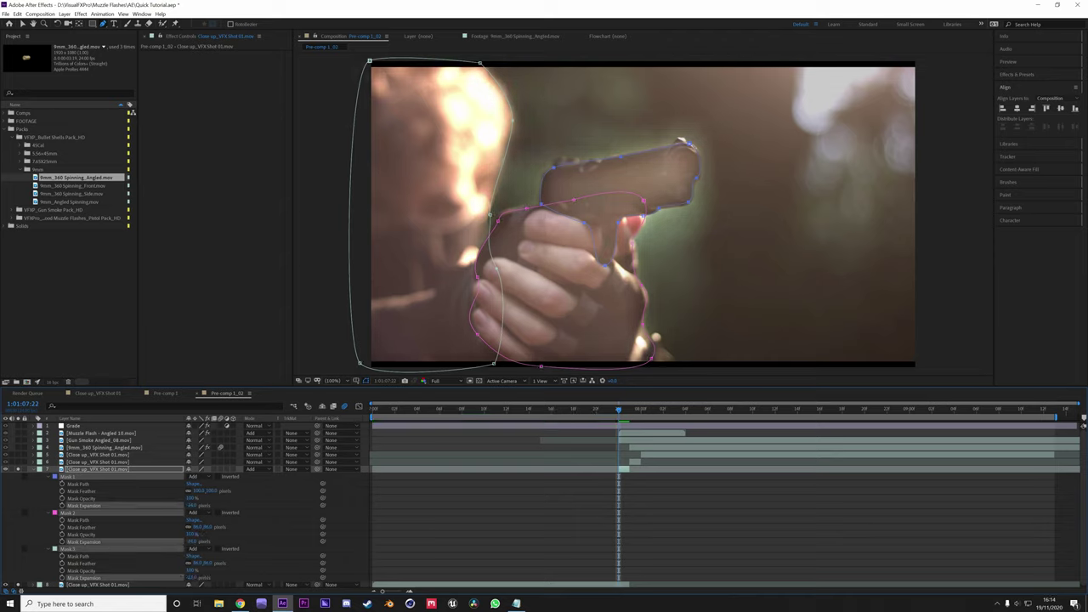
left_click(49, 478)
left_click(80, 553)
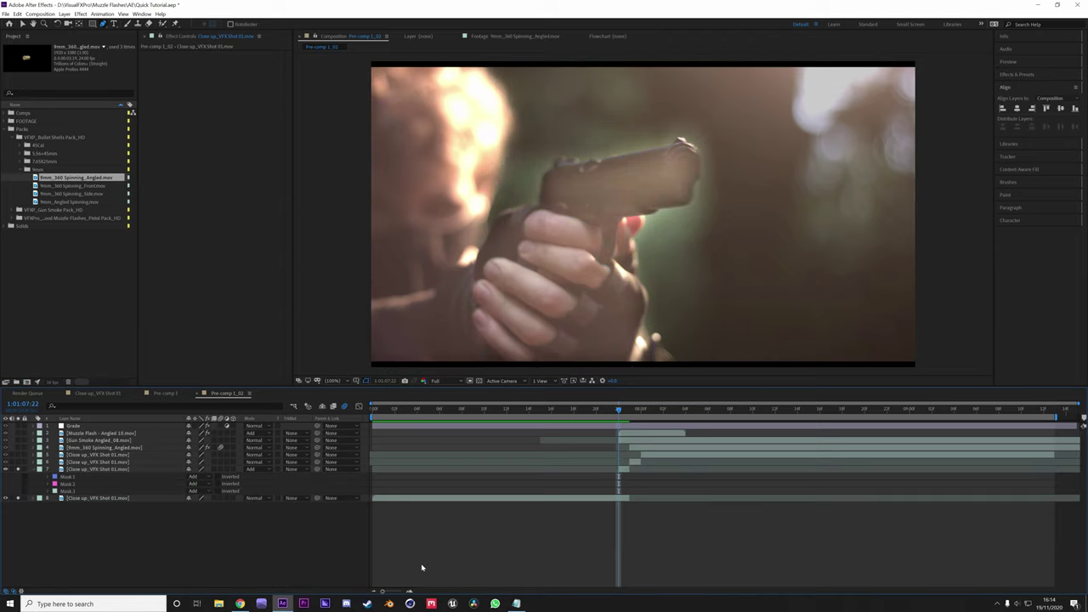
Step: Play back the soloed close-up footage layers to check the masked brightening on the flash frame
key("u")
key("space")
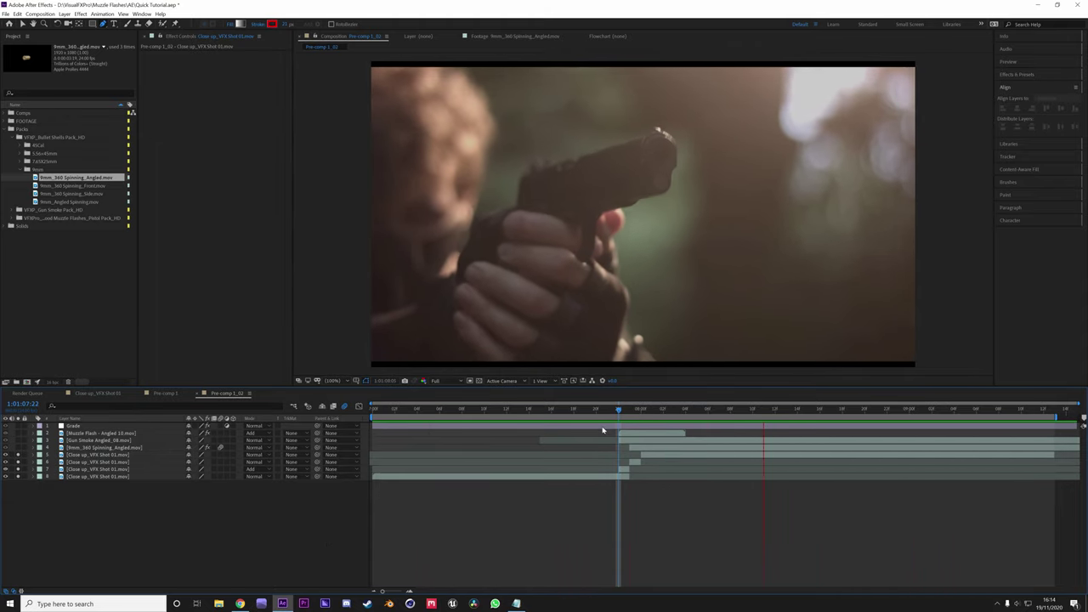
key("space")
Step: Lower the face mask's opacity on the flash-frame layer and fine-tune the opacity of the hand and pistol masks
key("m")
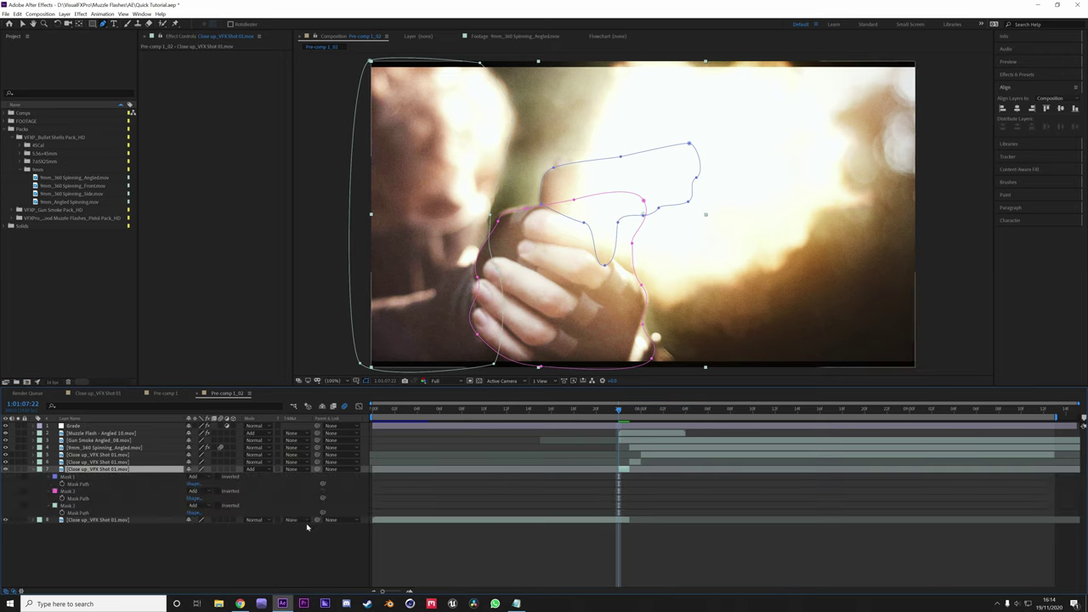
key("m")
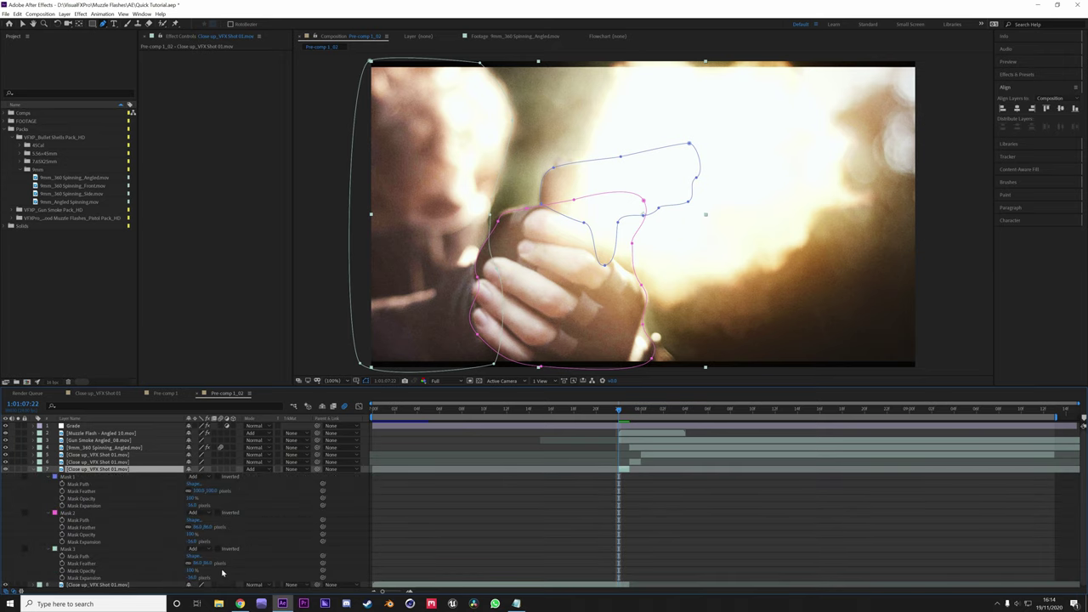
left_click(387, 528)
left_click(191, 570)
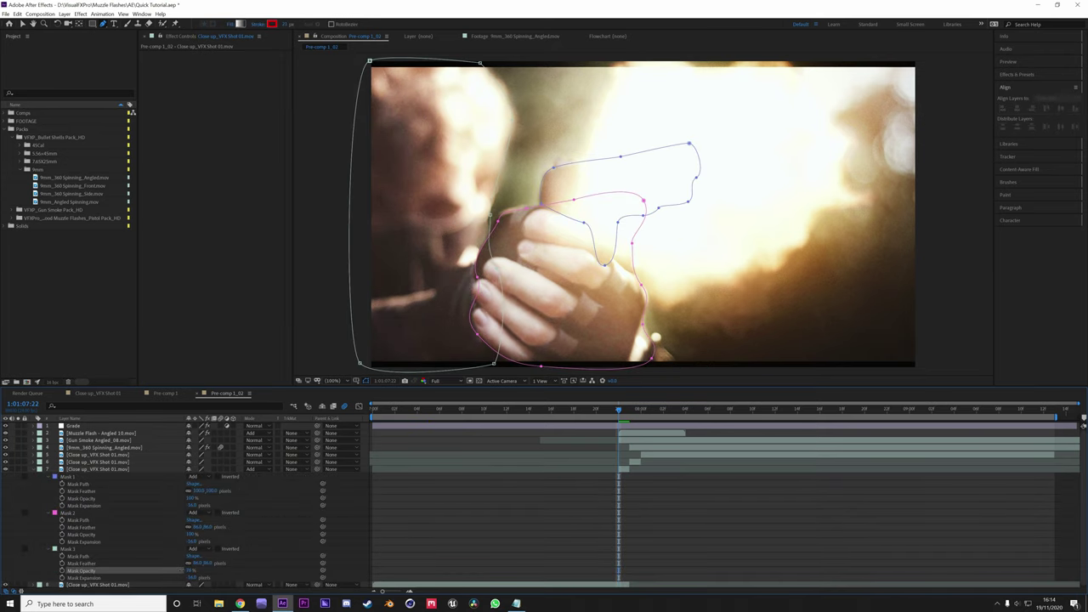
mouse_move(192, 535)
left_mouse_down()
mouse_move(177, 534)
mouse_move(207, 535)
left_mouse_up()
left_click(209, 540)
mouse_move(192, 498)
left_mouse_down()
mouse_move(170, 498)
mouse_move(197, 498)
left_mouse_up()
mouse_move(192, 570)
left_mouse_down()
mouse_move(170, 569)
mouse_move(192, 569)
left_mouse_up()
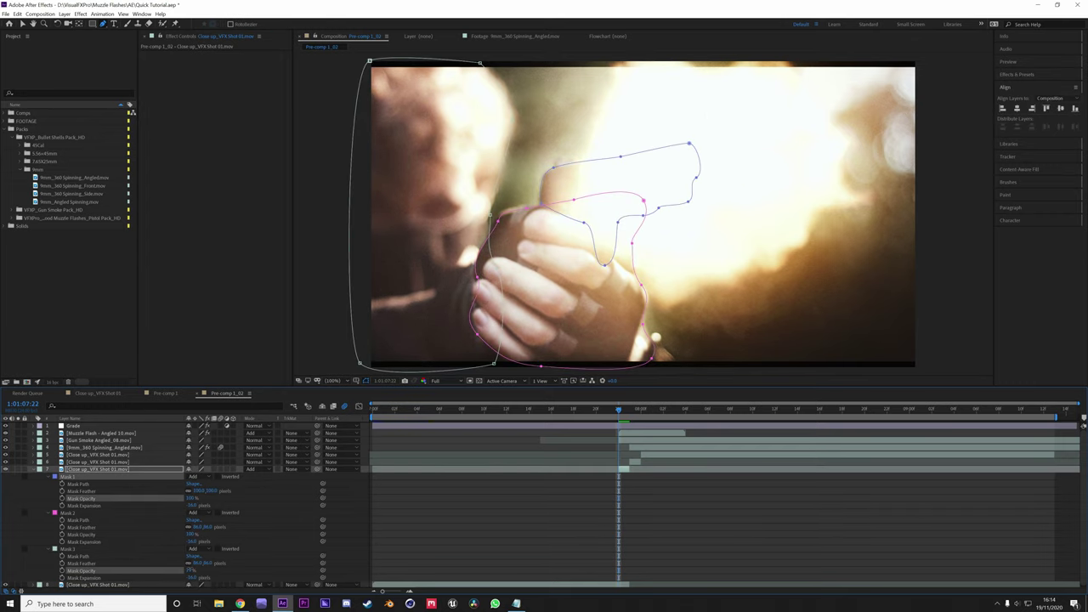
Step: Collapse the flash-frame layer's mask properties and play back the full composite
left_click(33, 469)
left_click(359, 536)
key("space")
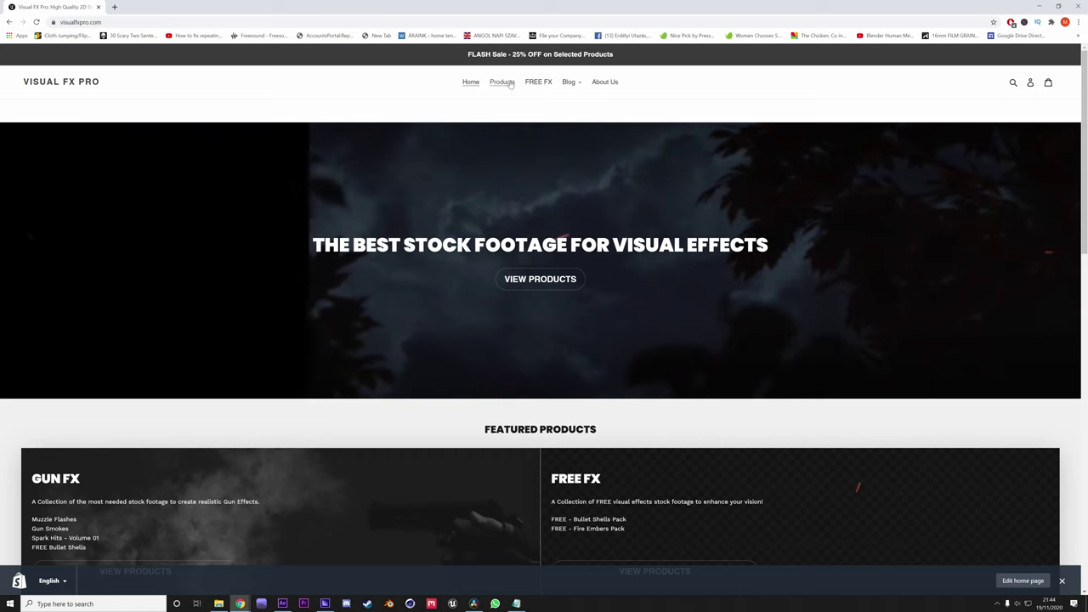
Step: Switch to the browser and open the Products page of the Visual FX Pro website
left_click(501, 82)
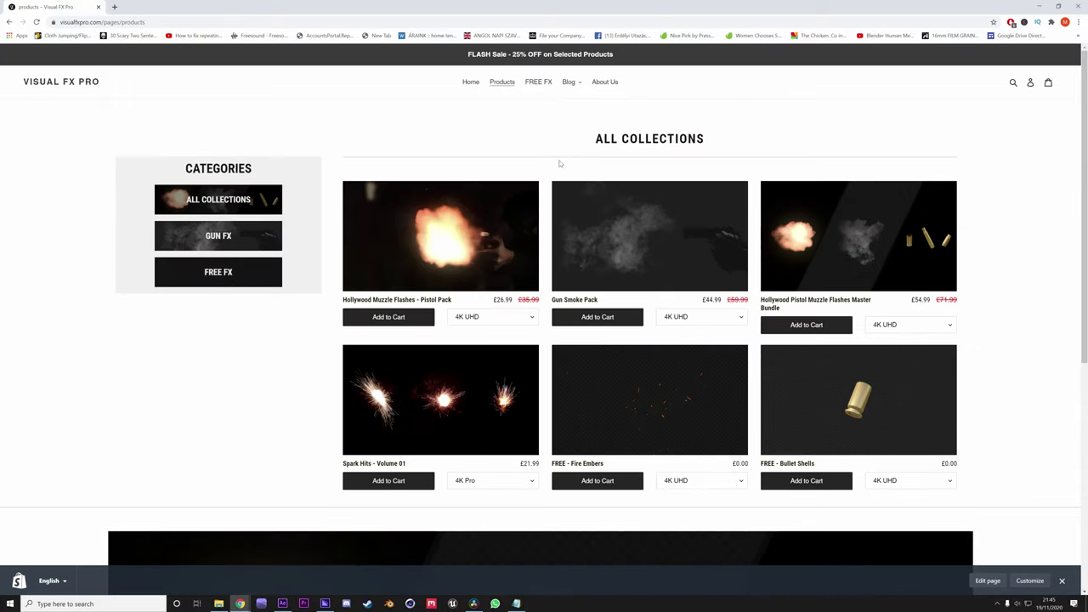